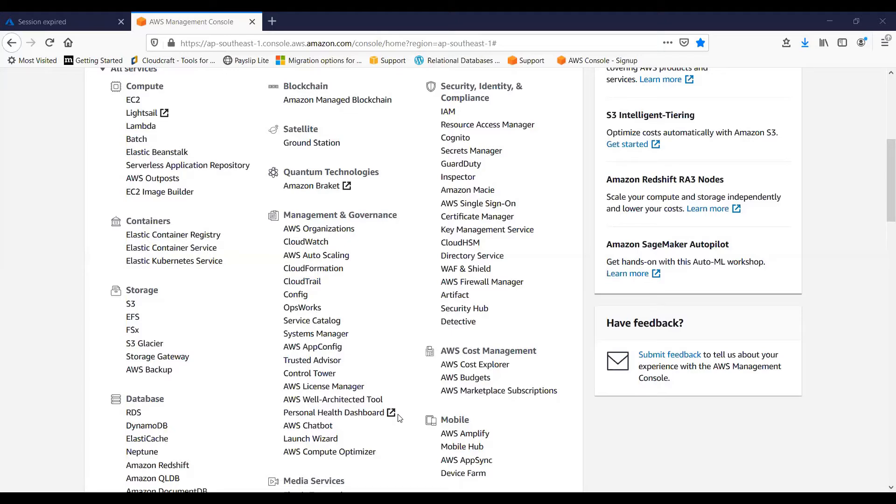
Open the CloudWatch console, and open the EC2 dashboard in a separate browser tab
click(315, 242)
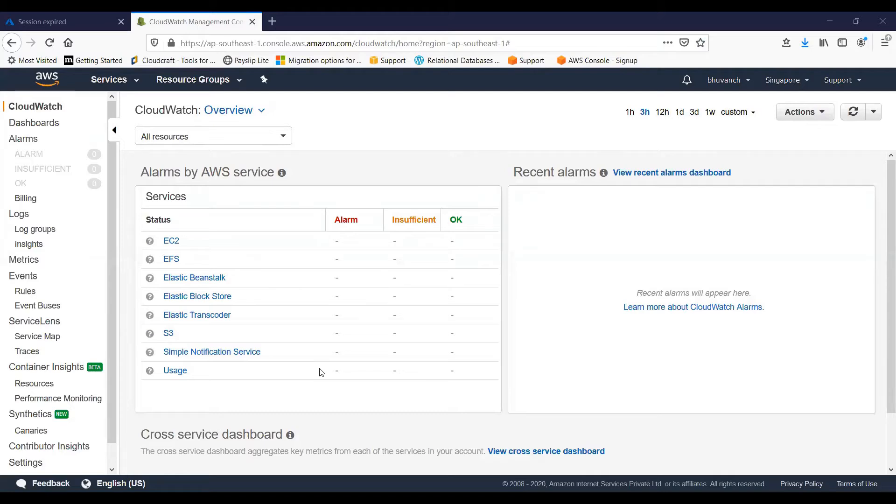
click(109, 84)
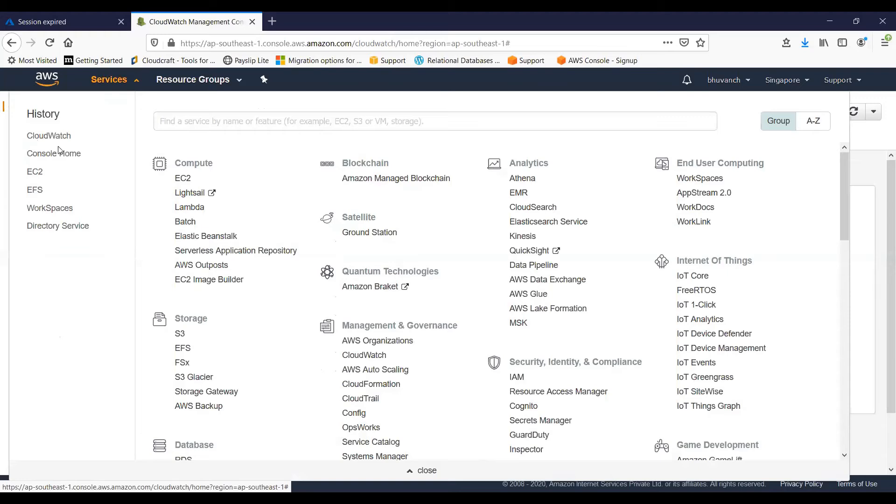
right_click(37, 171)
click(70, 176)
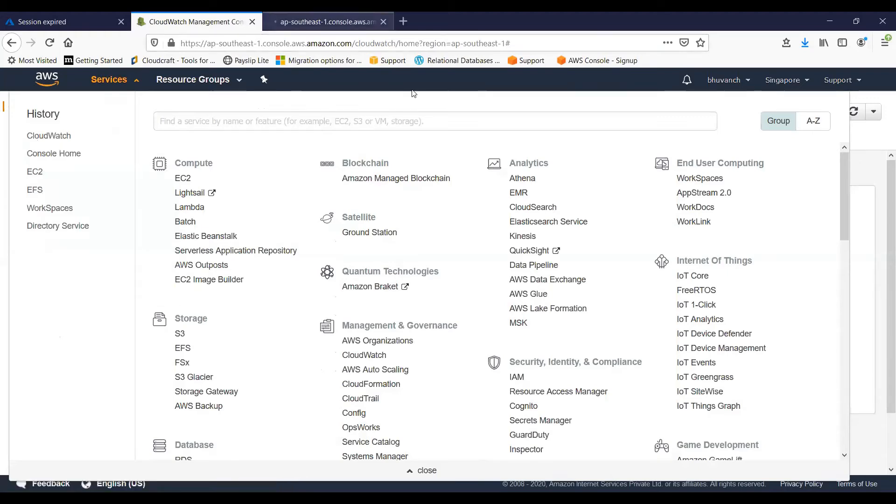
click(327, 22)
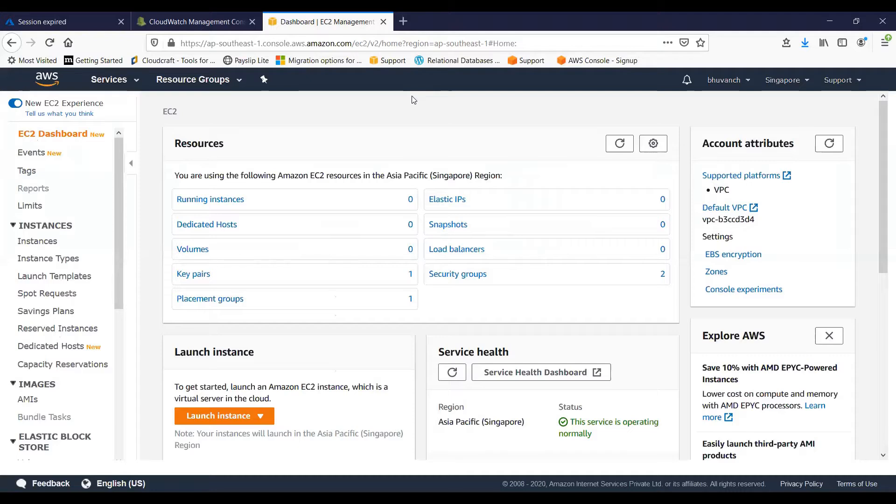
From the running instances list, start launching a new instance with Amazon Linux AMI 2018.03.0 and the t2.micro instance type
click(189, 210)
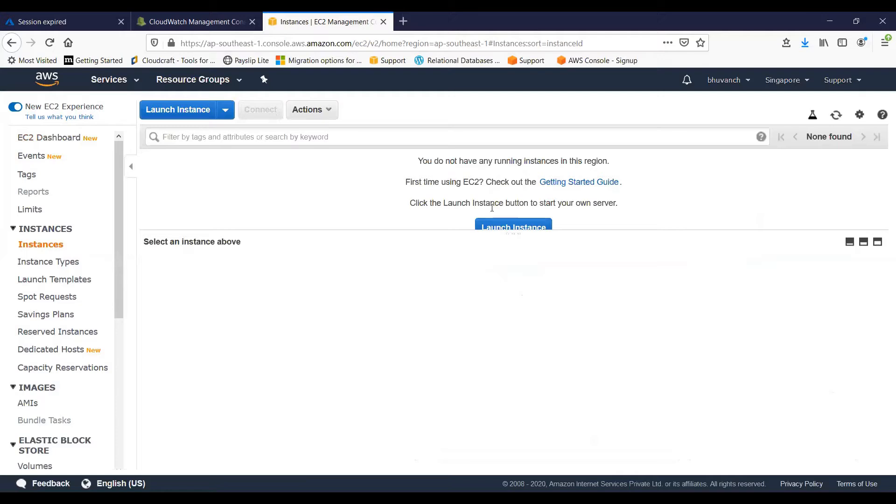
click(500, 227)
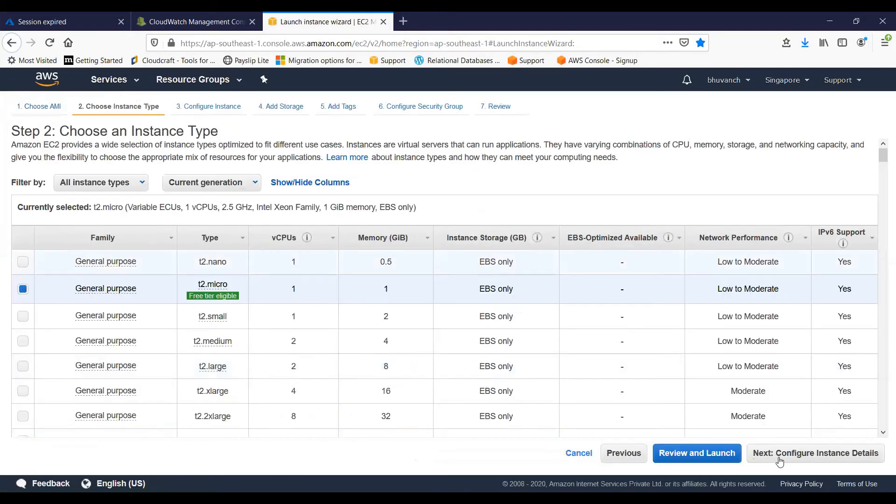
click(748, 451)
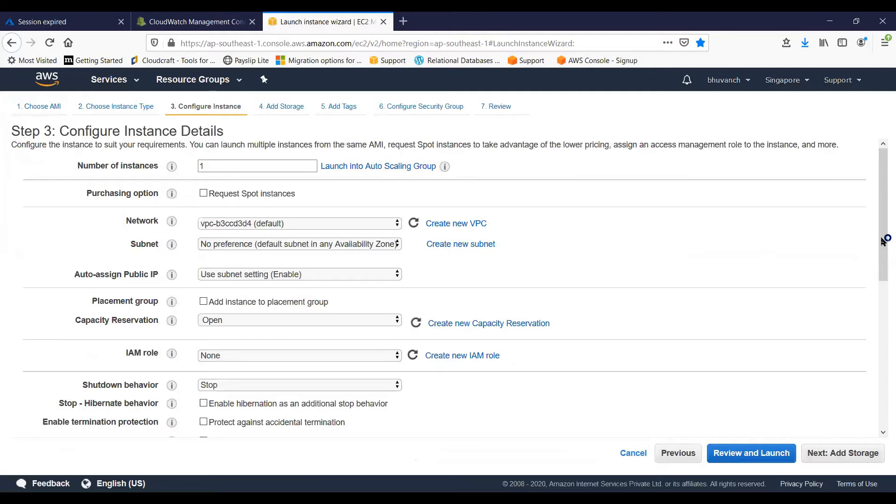
Configure the instance with CloudWatch detailed monitoring and accept the default 8 GiB General Purpose SSD root volume
scroll(871, 321, down, 3)
scroll(882, 210, up, 3)
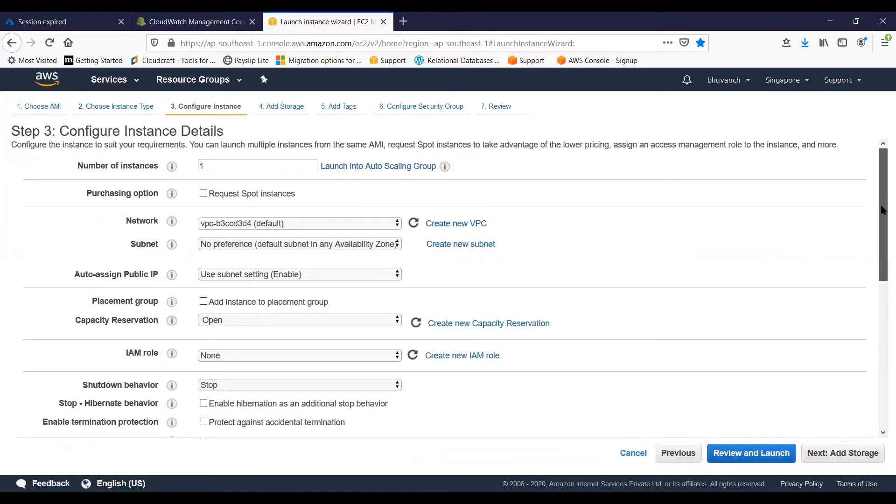
scroll(872, 262, down, 3)
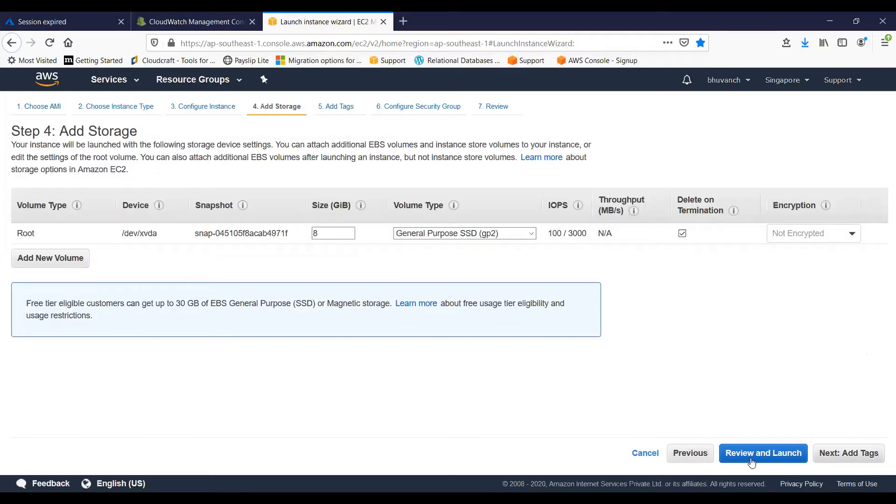
click(842, 458)
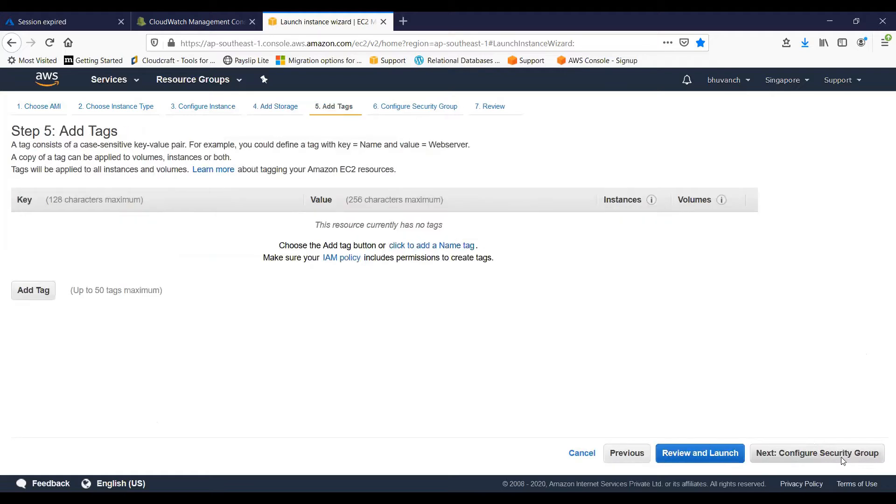
Add a tag to the instance with key Name and value CloudWatch-Demo, and continue to the security group settings
click(28, 291)
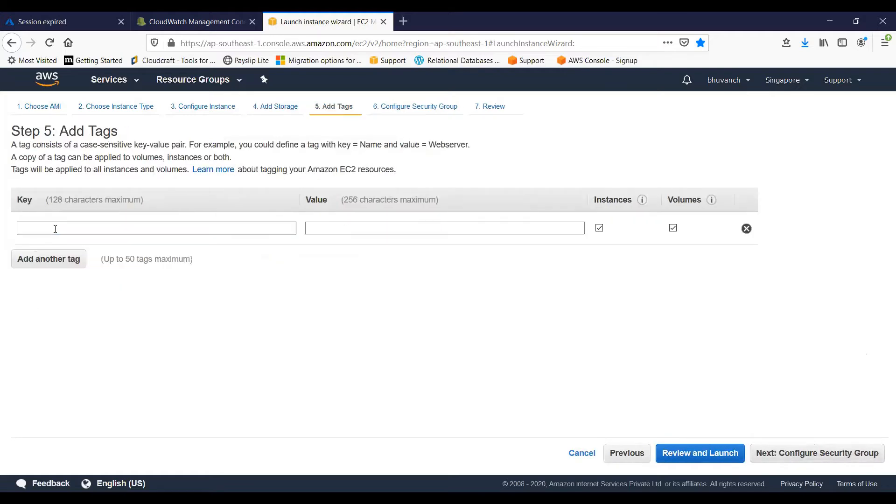
click(55, 229)
text(Name)
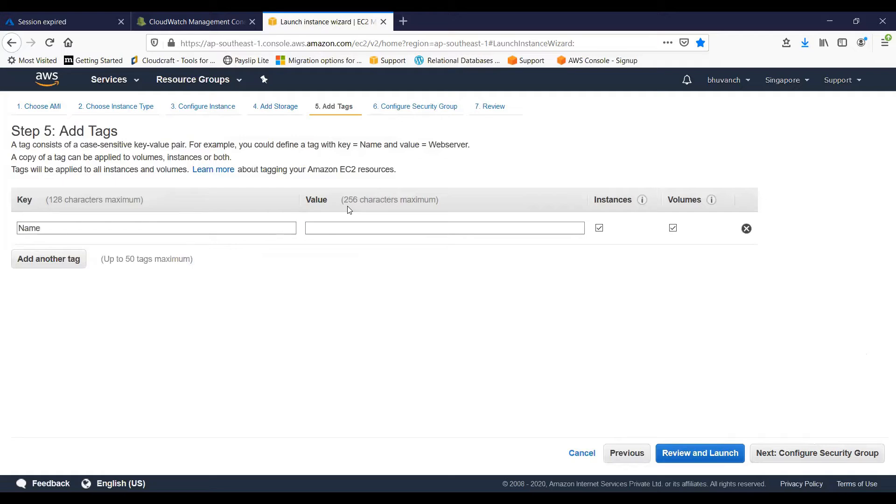
key(Tab)
text(CloudW)
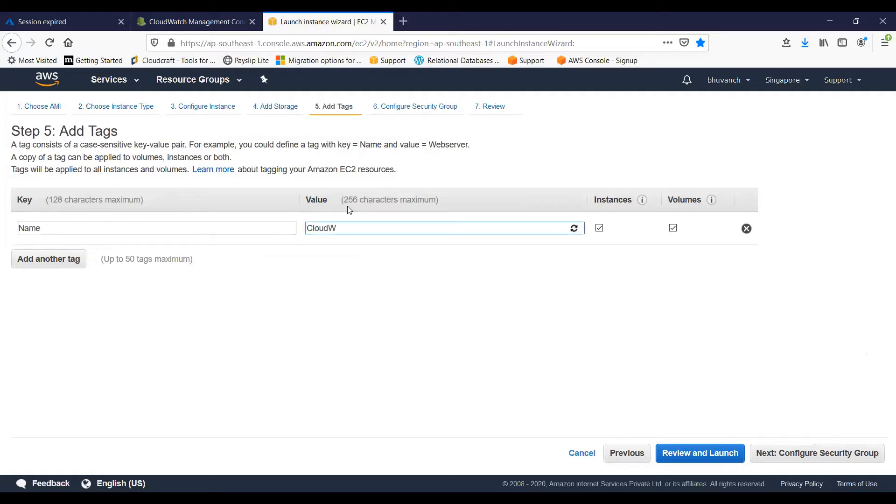
text(atch-Demo)
click(780, 463)
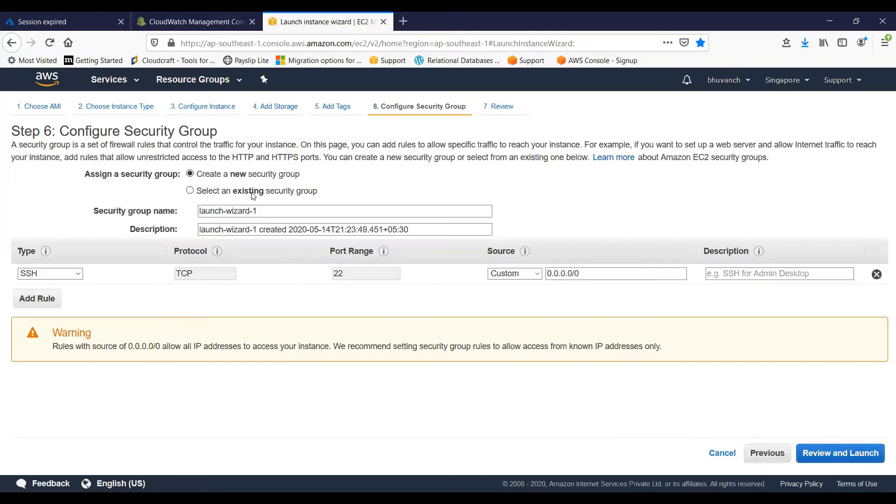
Assign the existing security group Role-Demo-SG to the instance and proceed to the launch review
click(251, 195)
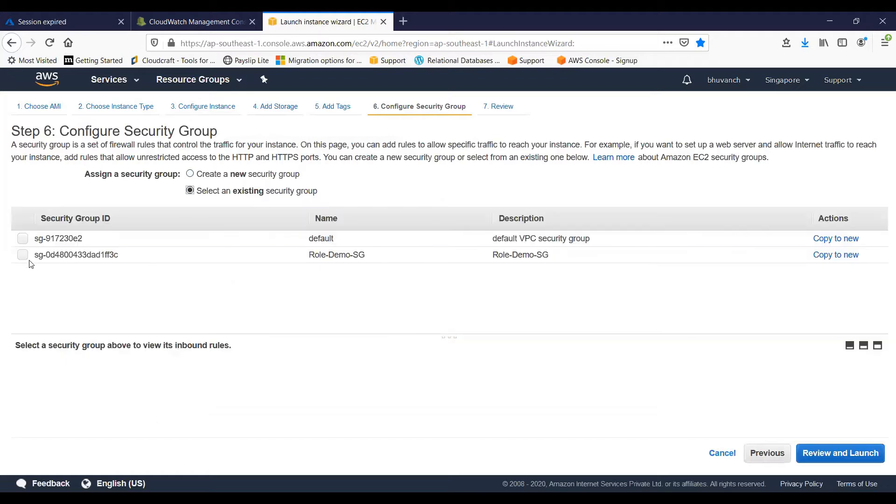
click(22, 255)
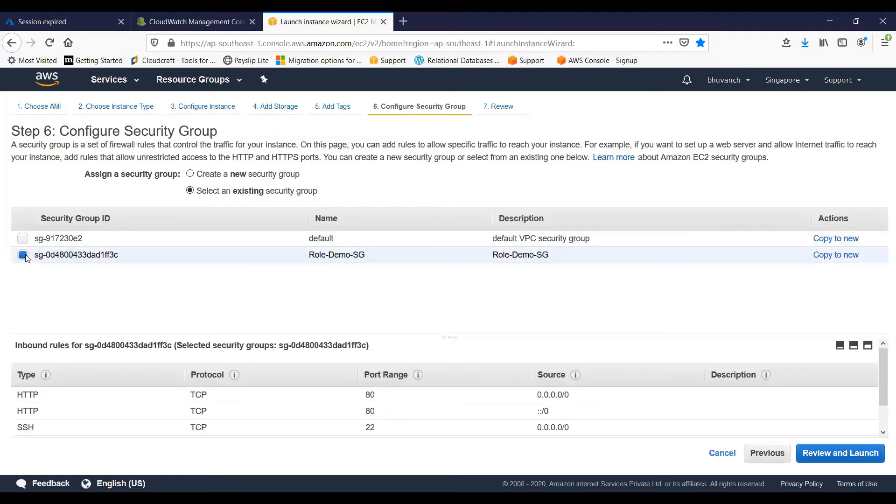
click(842, 454)
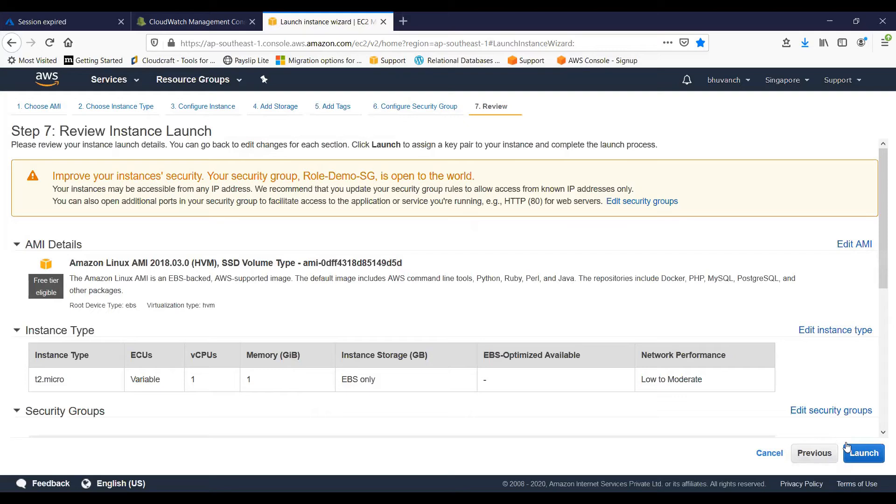
Launch the instance with the existing key pair, acknowledging access to its private key file, and return to the instances list
click(847, 447)
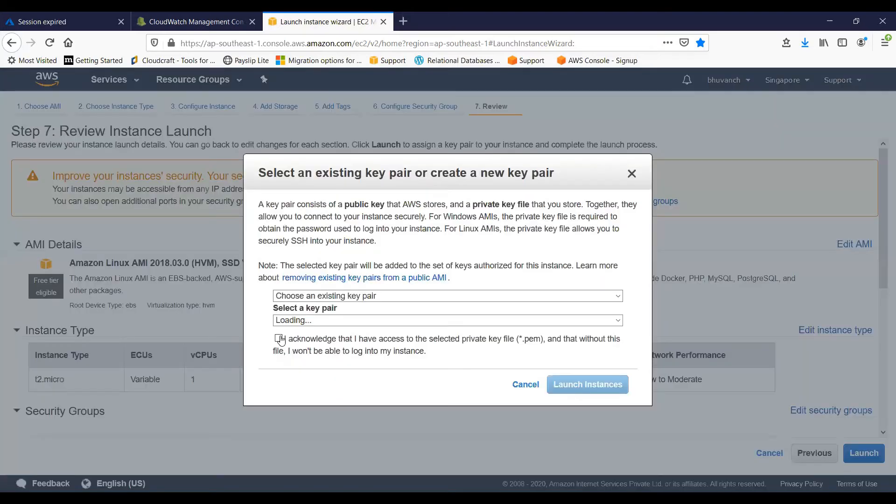
click(279, 339)
click(589, 382)
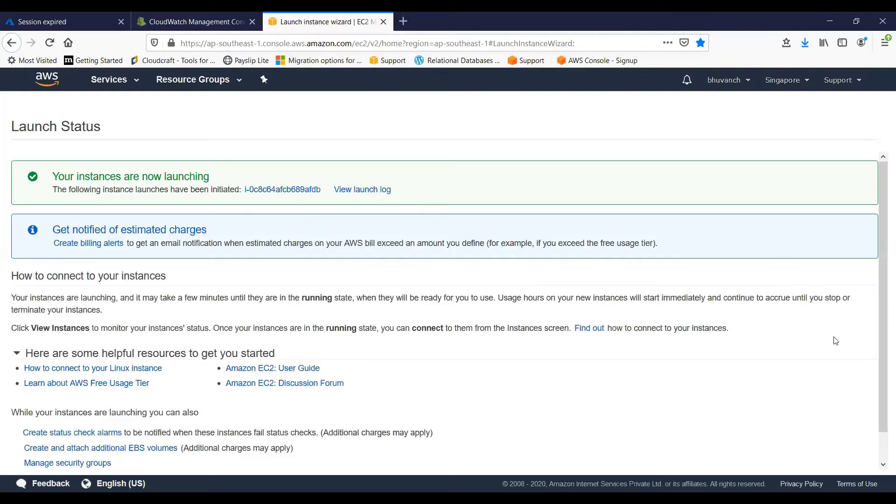
scroll(877, 374, down, 2)
click(839, 459)
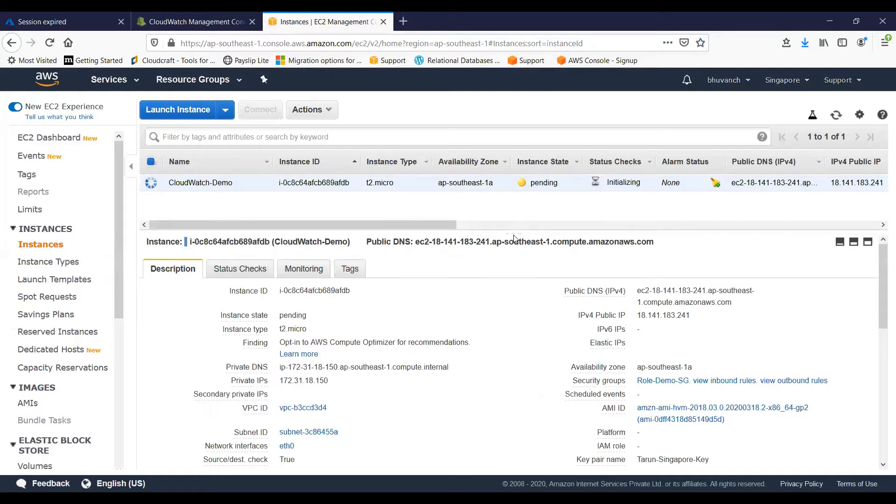
Enlarge the details area and examine the CloudWatch-Demo instance's description, status checks and monitoring information, refreshing the instance list
mouse_move(509, 231)
mouse_down()
mouse_move(500, 208)
mouse_move(516, 218)
mouse_up()
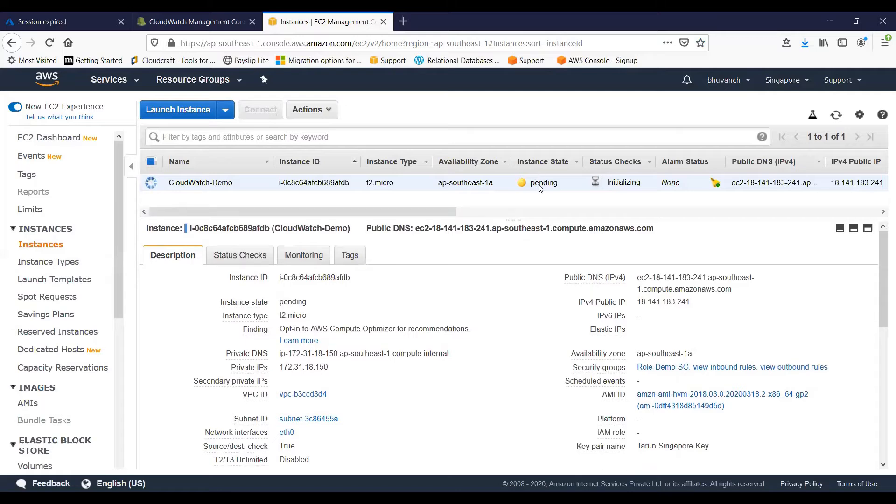
click(260, 261)
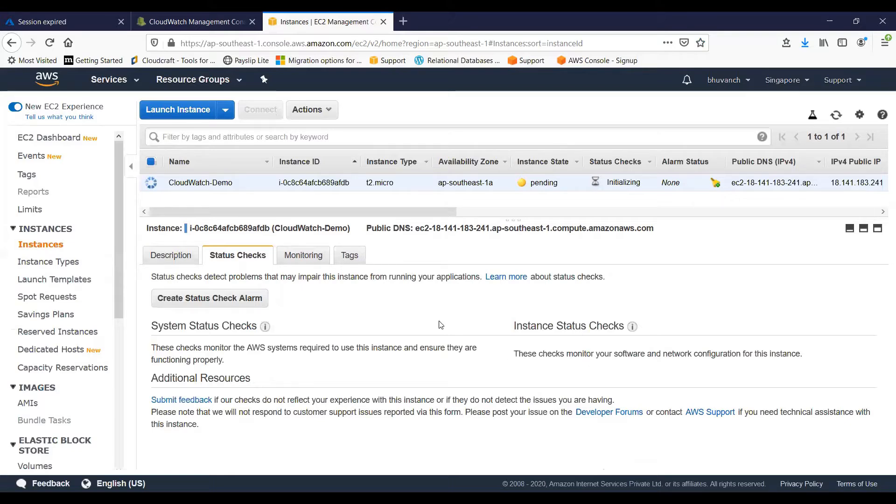
click(313, 261)
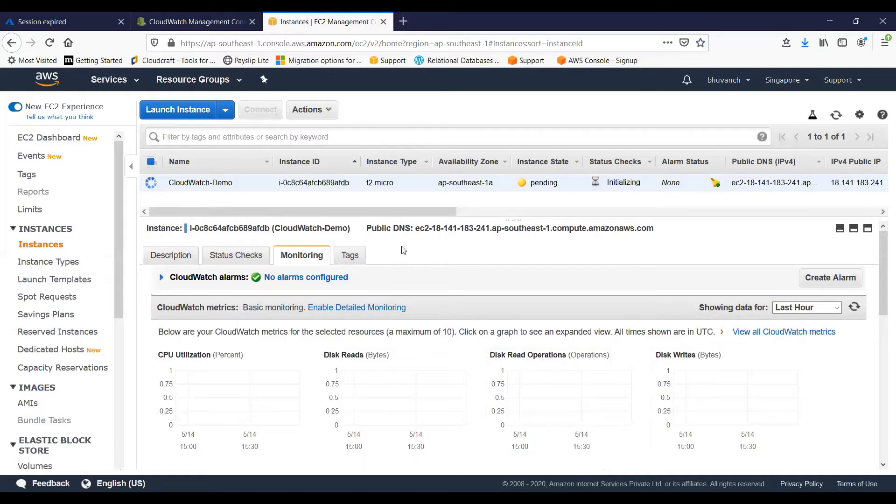
click(182, 255)
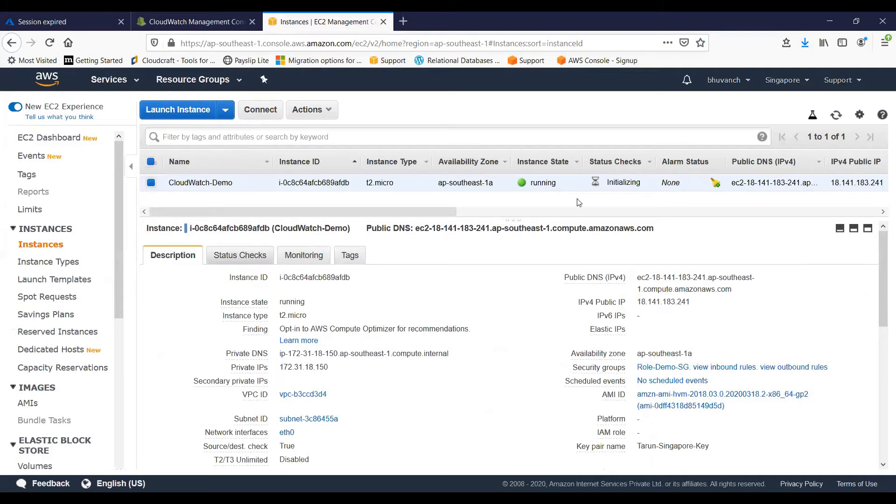
click(240, 255)
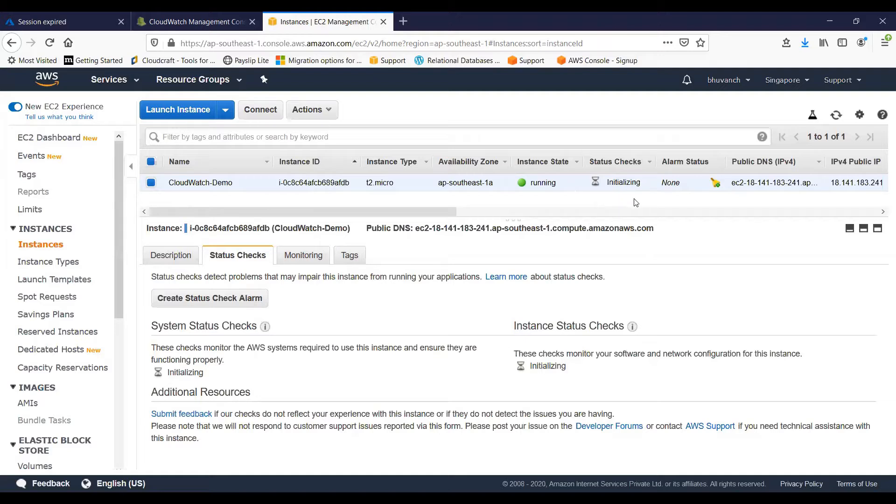
click(164, 264)
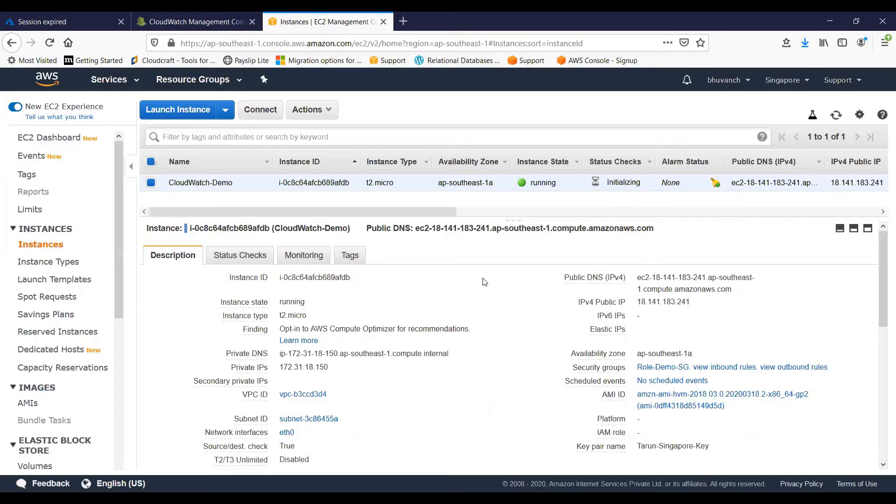
click(835, 116)
click(240, 255)
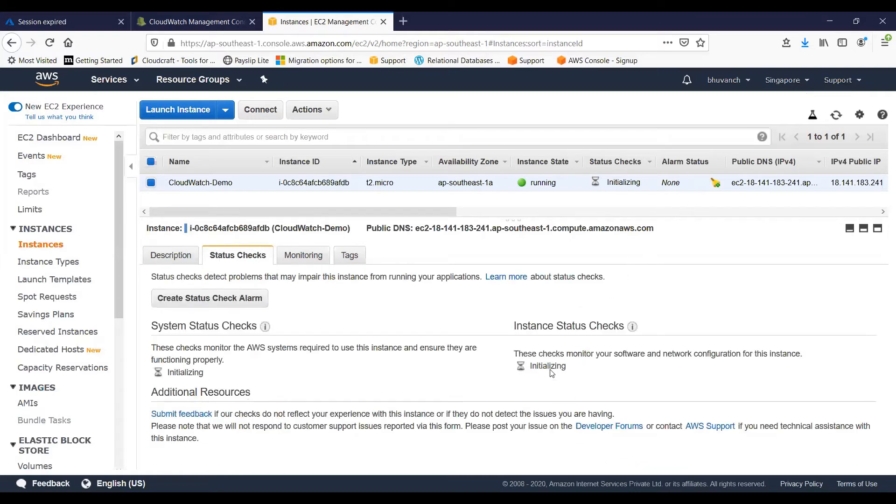
Examine the CloudWatch metric graphs of the CloudWatch-Demo instance, such as CPU utilization, disk and network activity
click(299, 255)
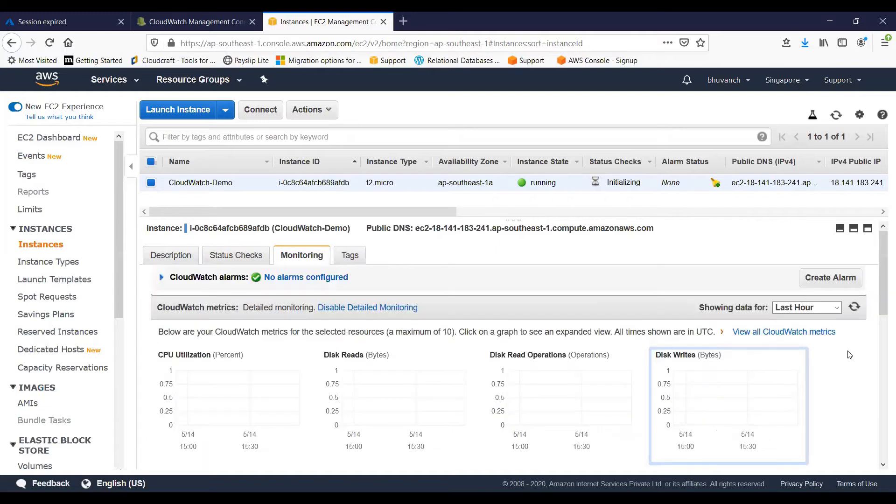
scroll(882, 439, down, 3)
scroll(258, 306, up, 3)
scroll(356, 286, down, 2)
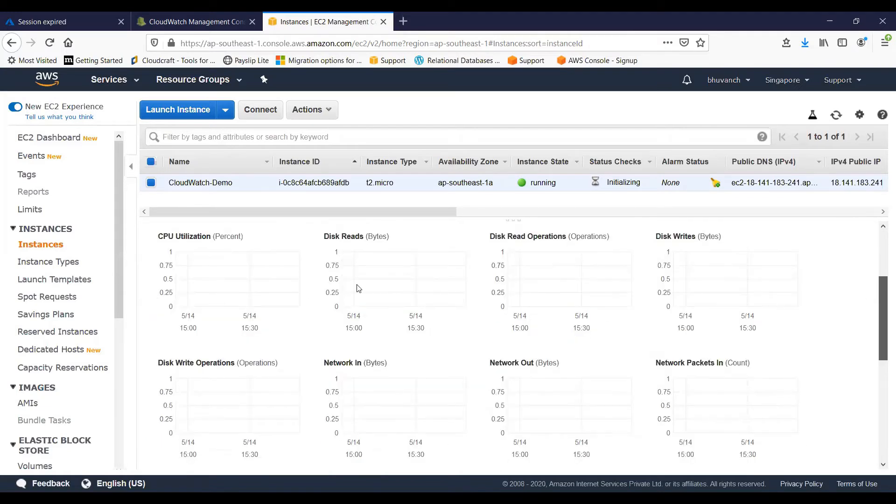
scroll(430, 280, up, 3)
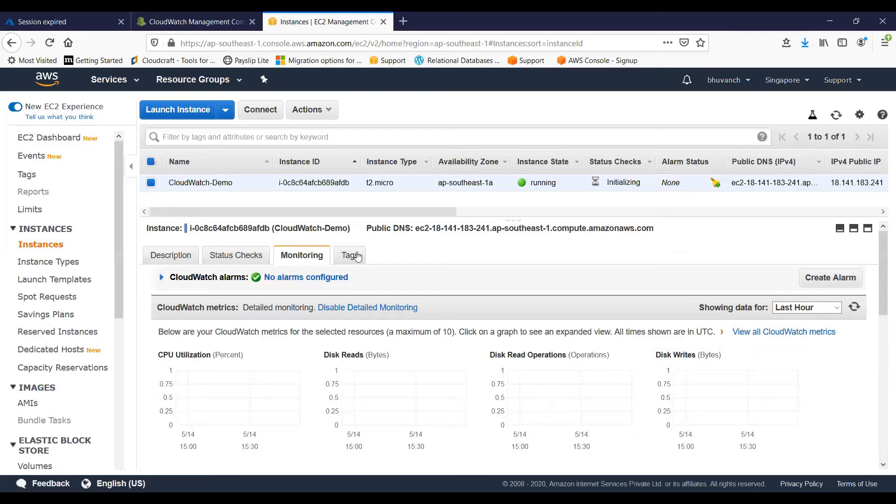
drag(882, 295, 872, 322)
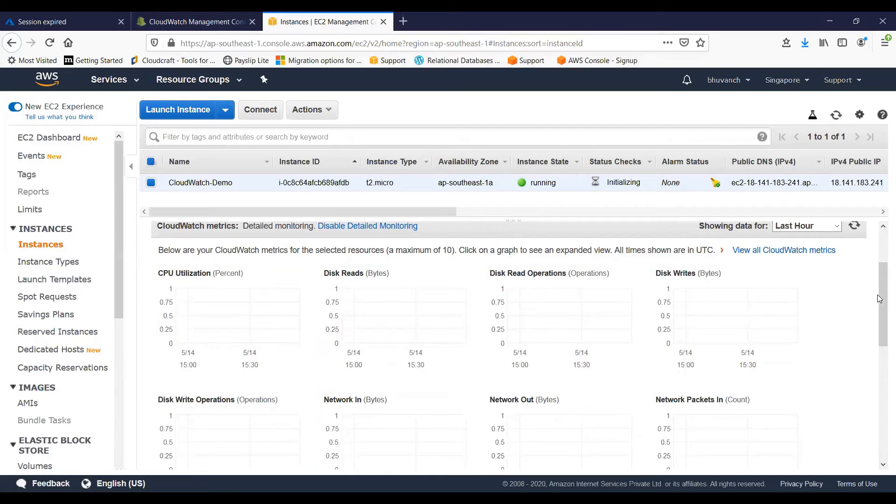
drag(881, 297, 881, 253)
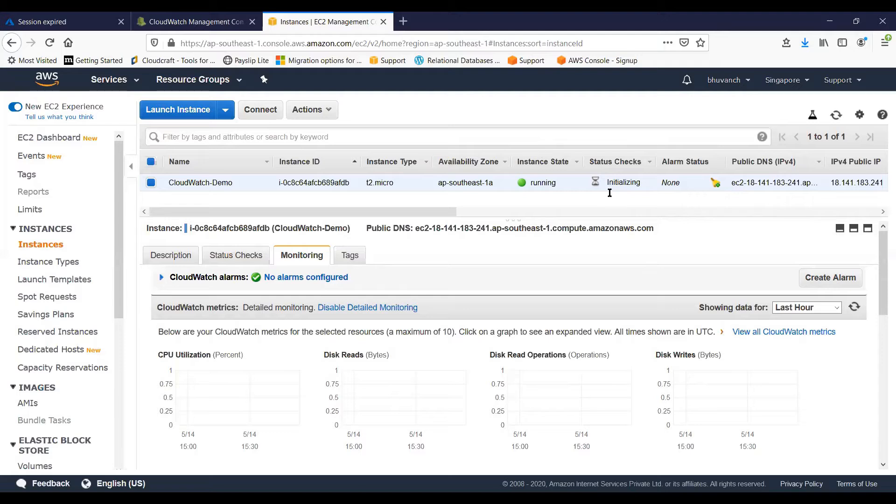
Refresh the instance list and recheck the CloudWatch-Demo instance's system and instance status checks and its monitoring data
click(835, 115)
click(164, 258)
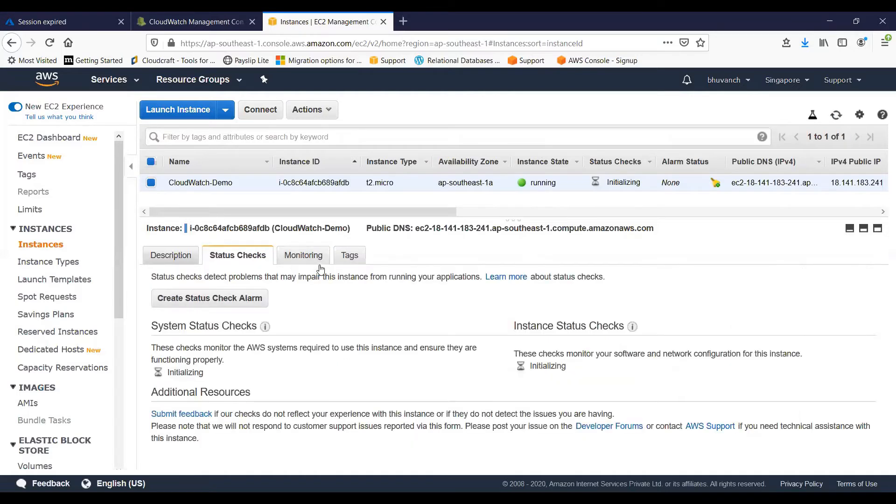
click(290, 261)
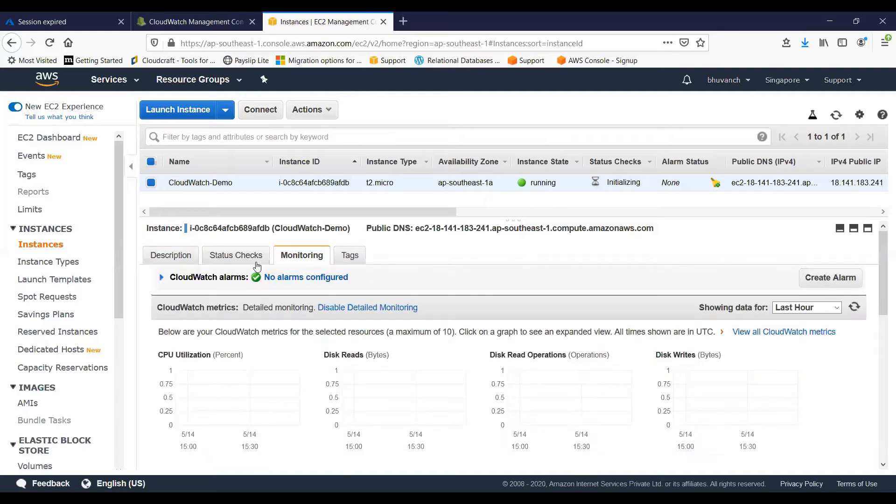
click(257, 265)
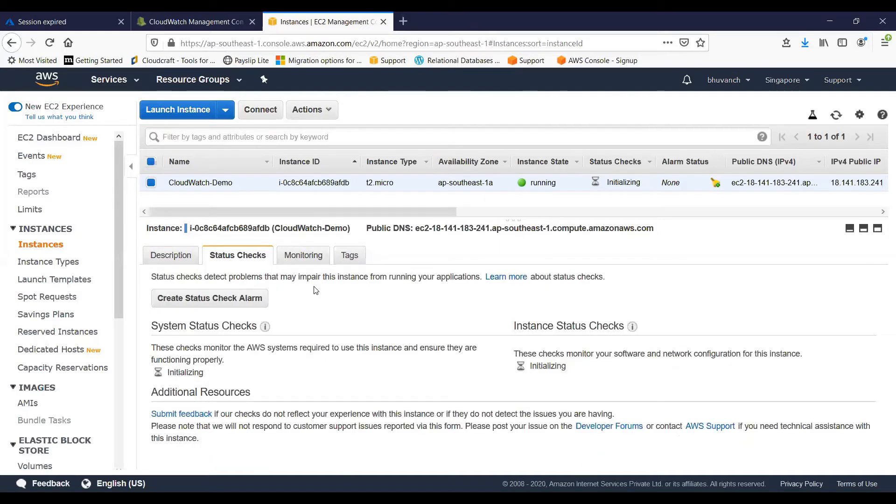
Refresh the instance list and recheck the CloudWatch-Demo instance's status checks and metric graphs
click(835, 118)
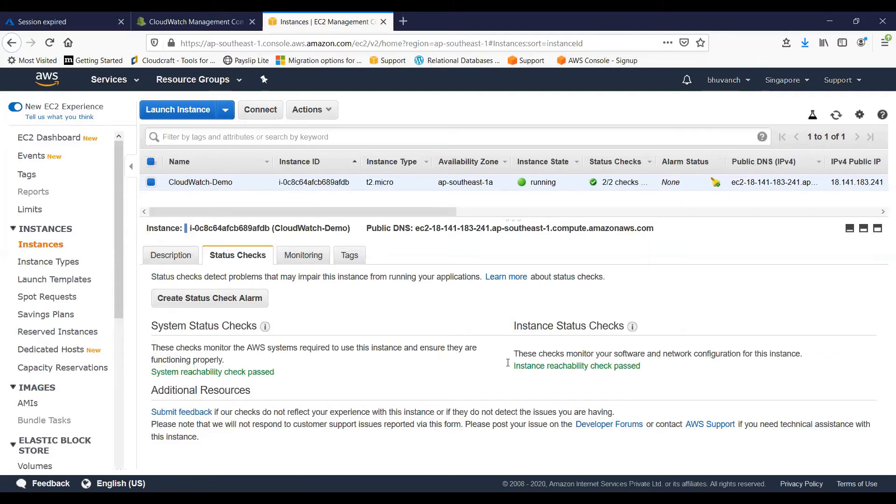
click(304, 255)
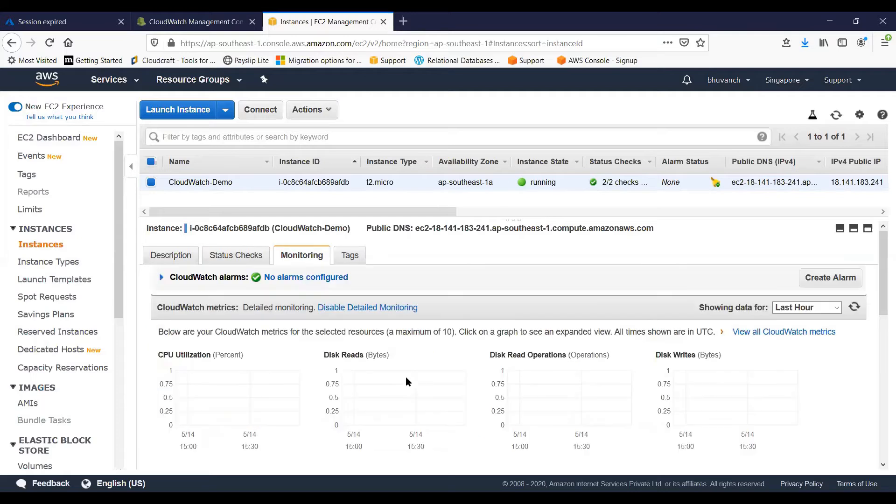
scroll(656, 310, down, 8)
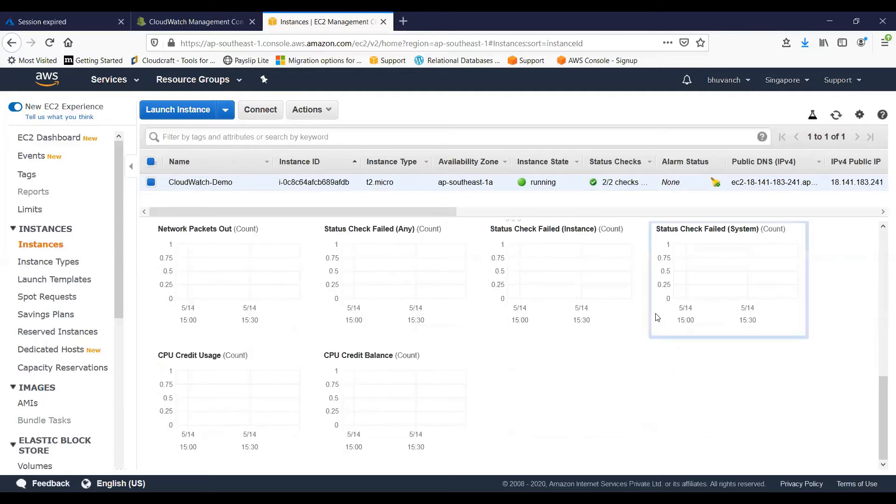
scroll(655, 313, up, 6)
scroll(659, 317, up, 3)
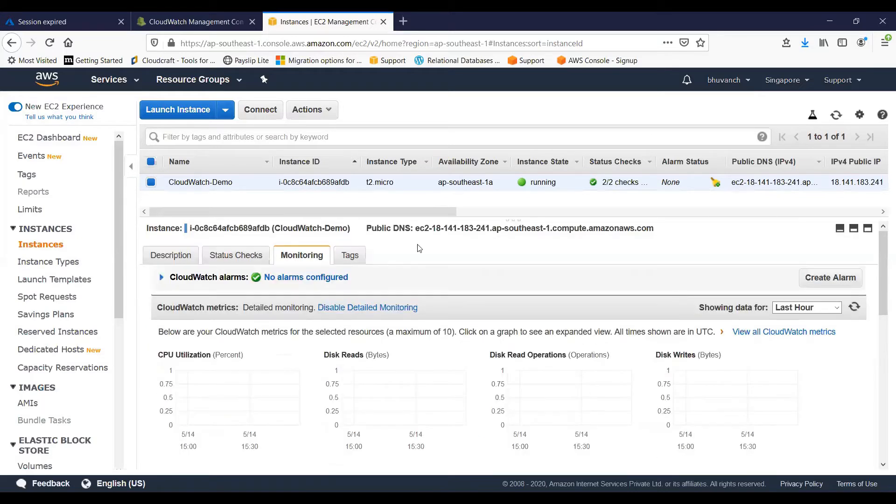
Open the CloudWatch service overview, dismiss the update notice and look over the page
click(201, 20)
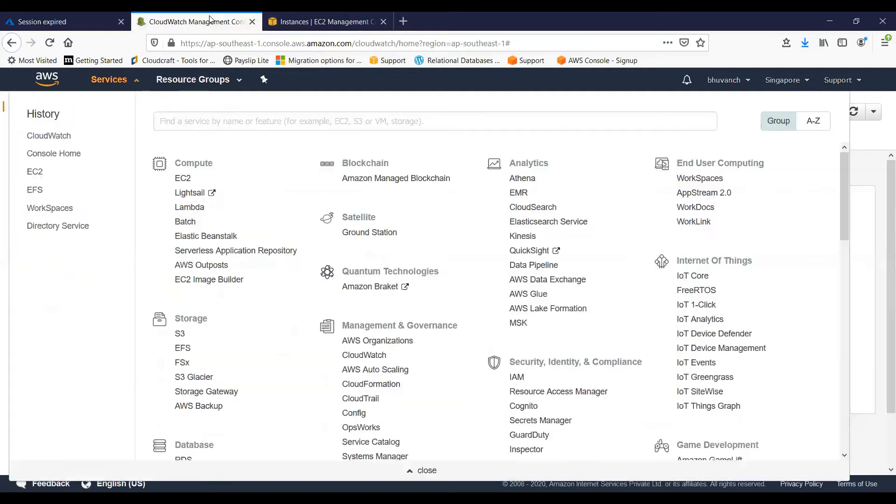
click(324, 21)
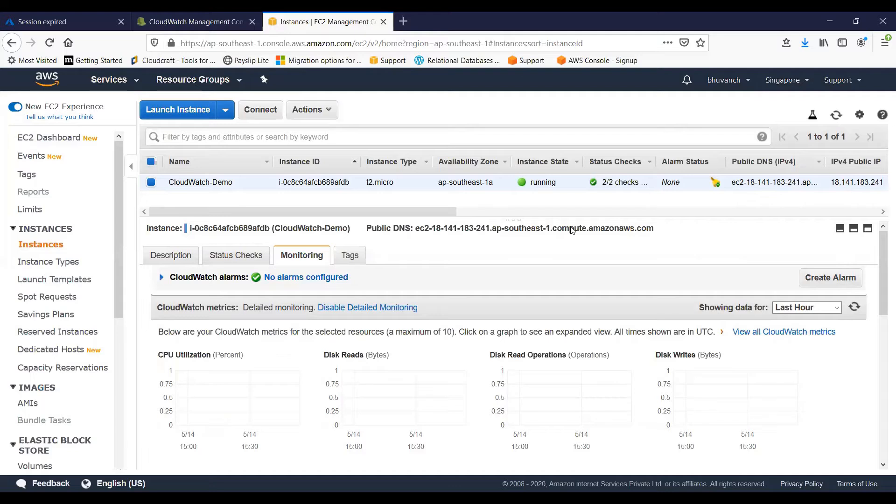
key(ctrl+shift+Tab)
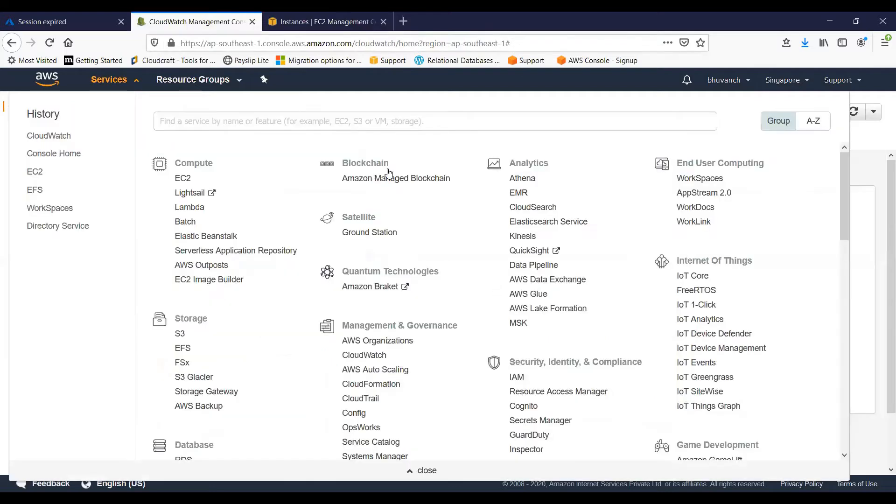
click(377, 355)
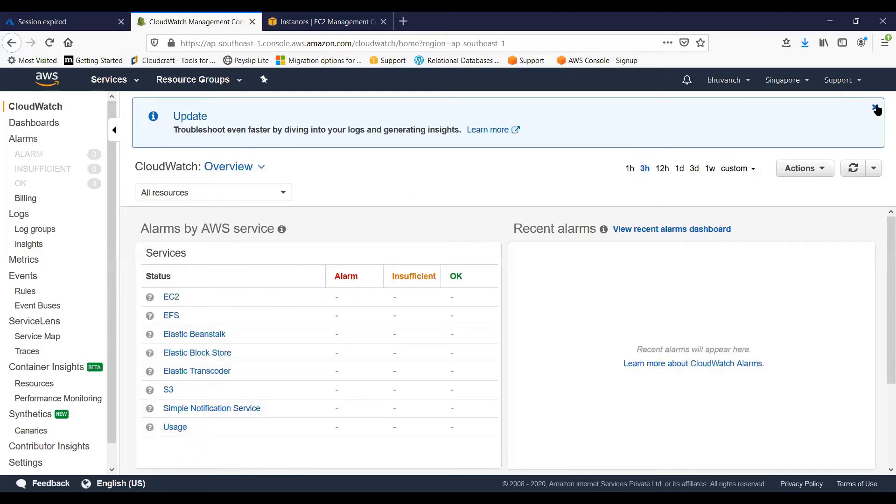
click(875, 107)
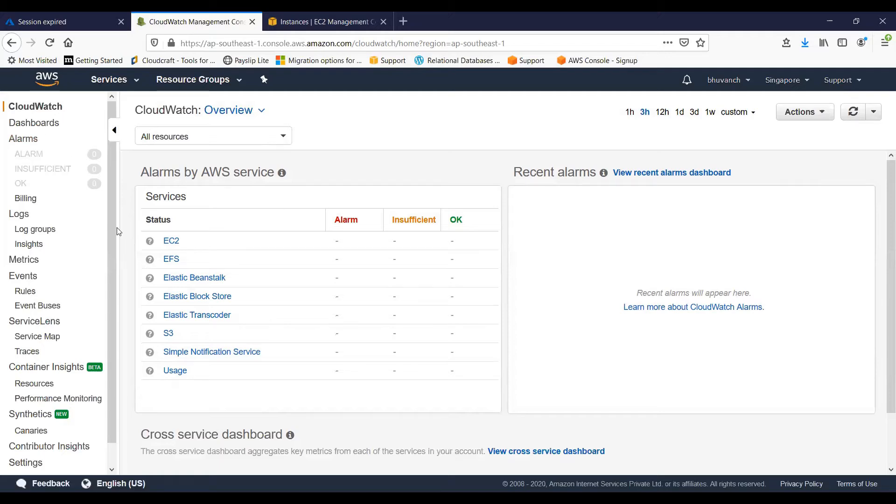
scroll(116, 187, down, 1)
scroll(117, 188, up, 1)
click(22, 129)
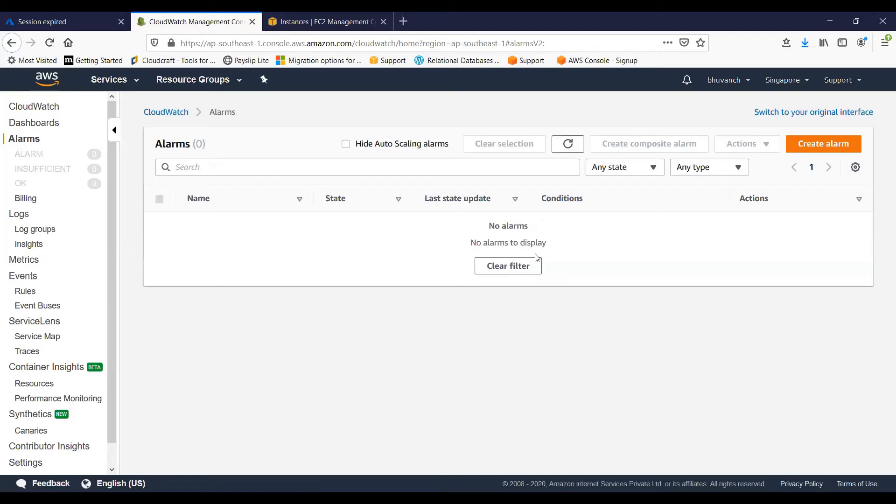
click(844, 145)
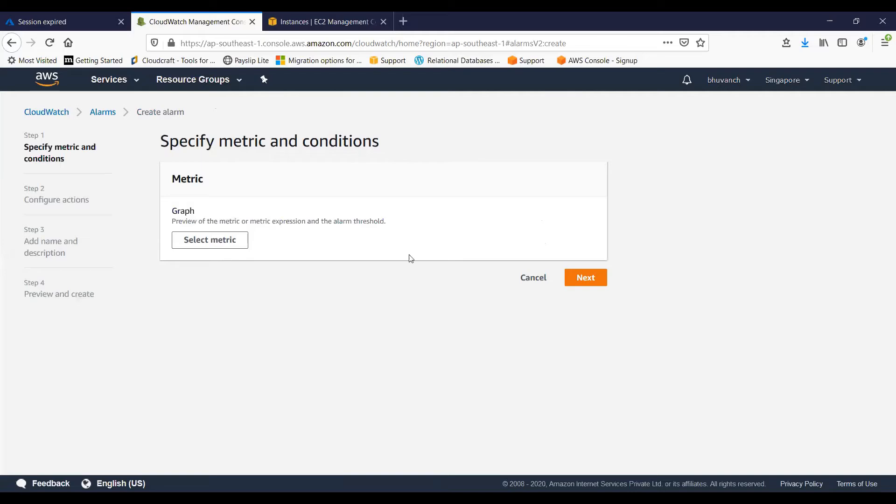
click(234, 247)
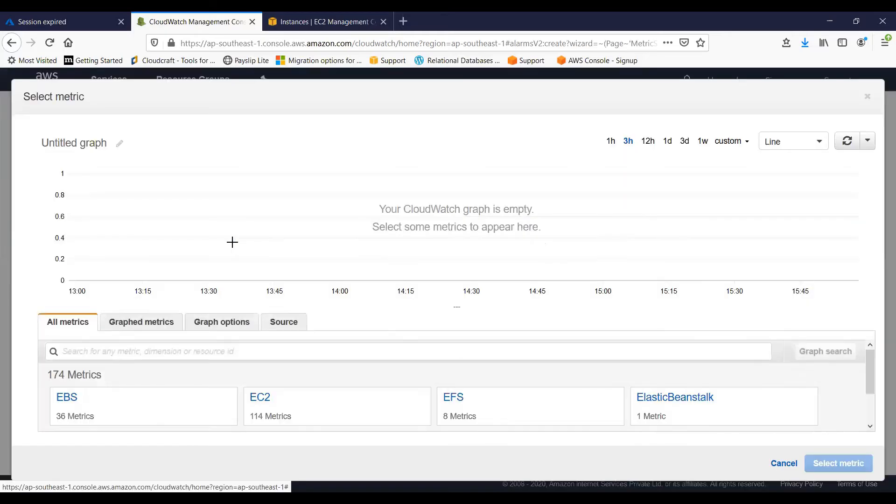
click(352, 402)
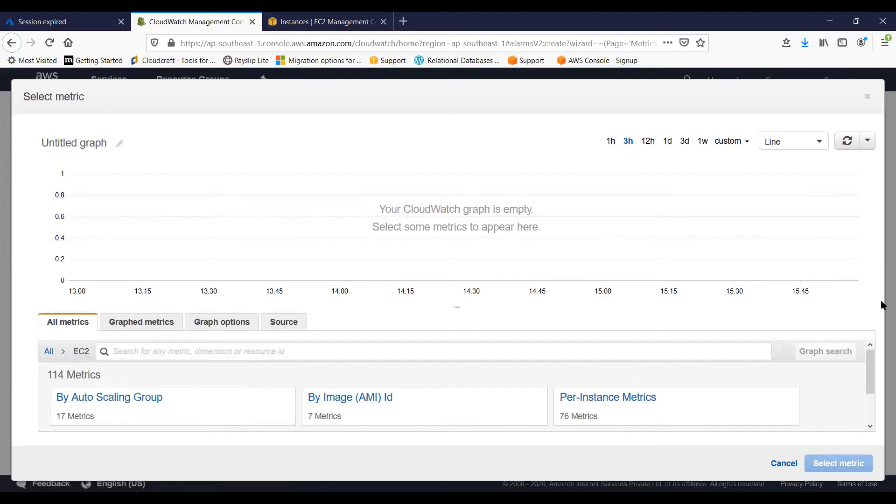
scroll(874, 383, down, 1)
drag(874, 404, 874, 406)
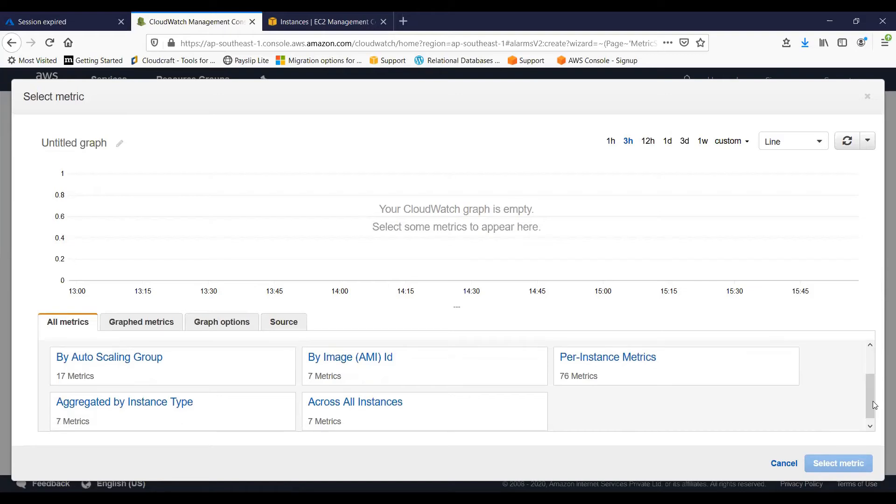
click(629, 358)
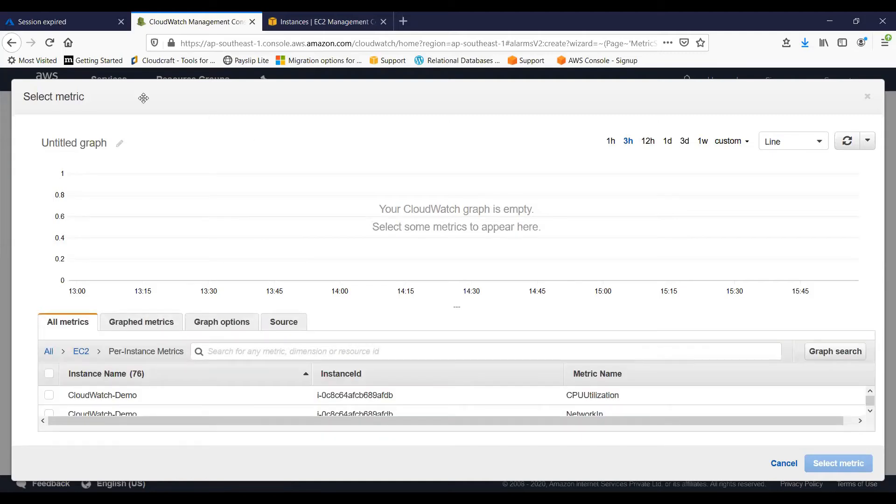
click(10, 42)
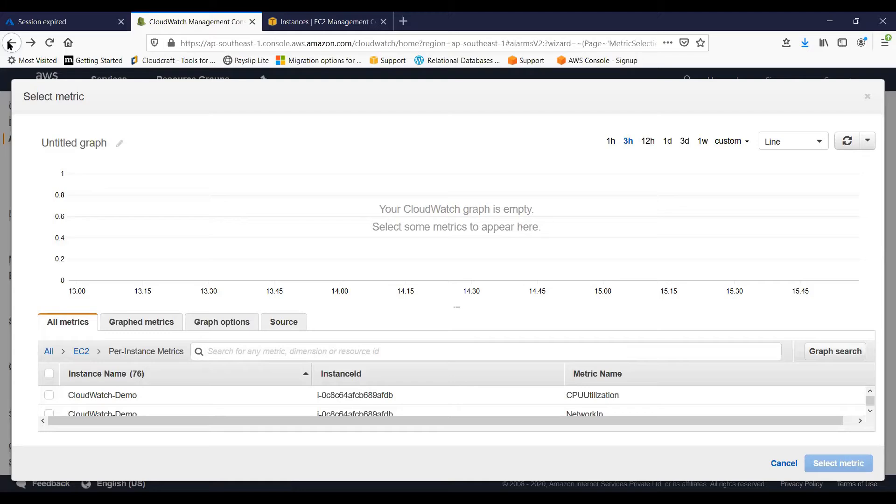
click(10, 43)
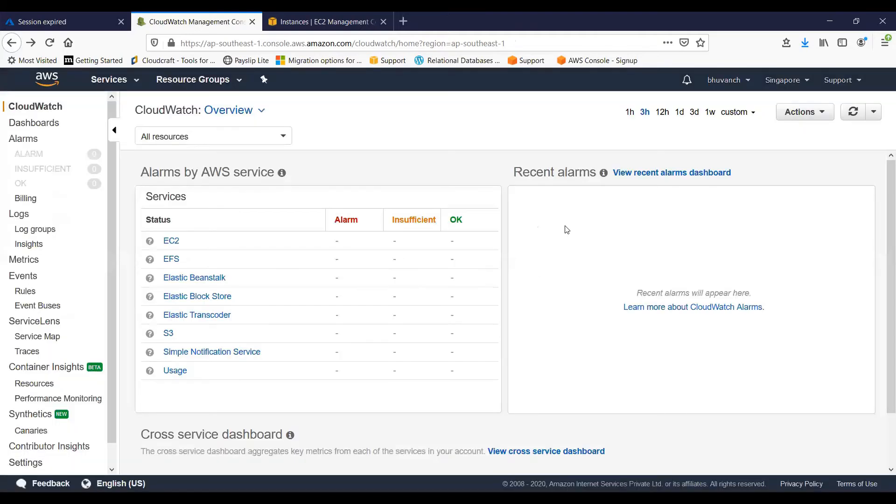
Open the CloudWatch alarms list, switch it to the original interface and start creating a new alarm
click(20, 142)
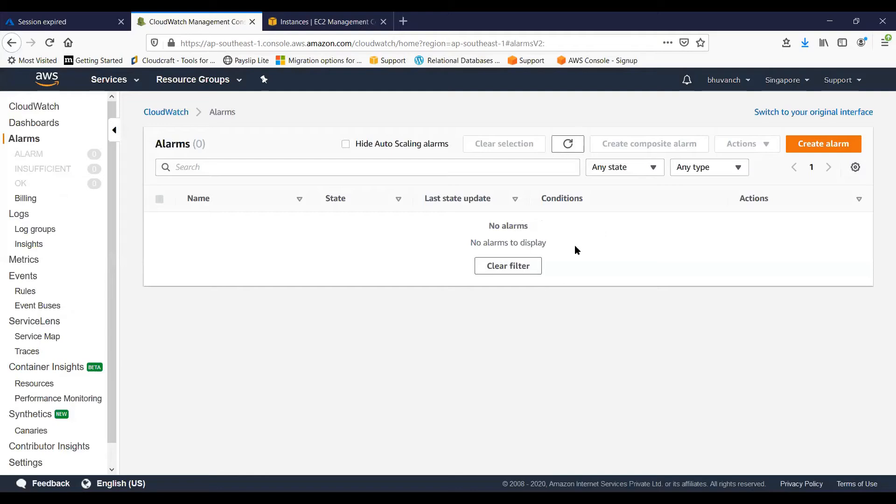
click(566, 145)
click(836, 115)
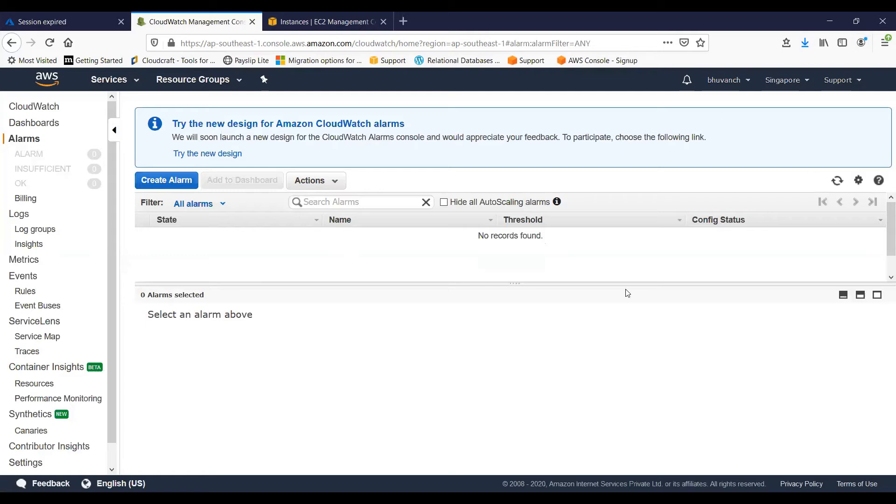
click(181, 186)
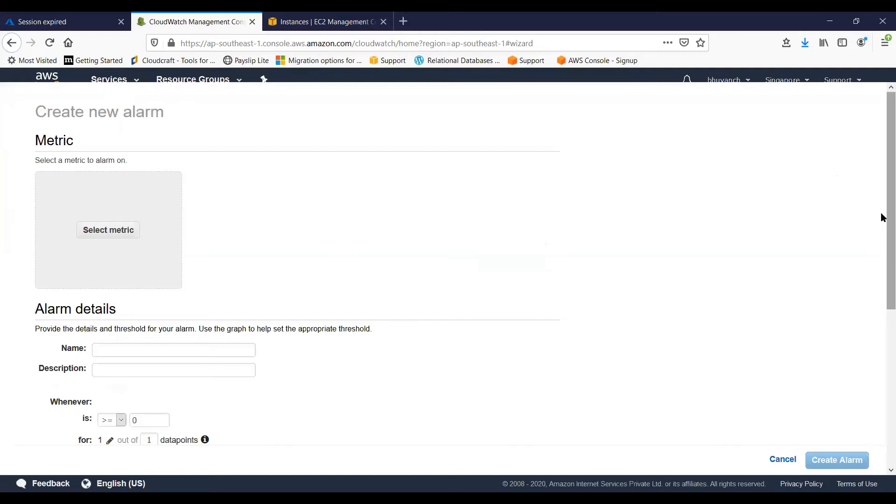
Browse the alarm's metric choices to the EC2 Per-Instance Metrics and enlarge the metrics list
click(116, 233)
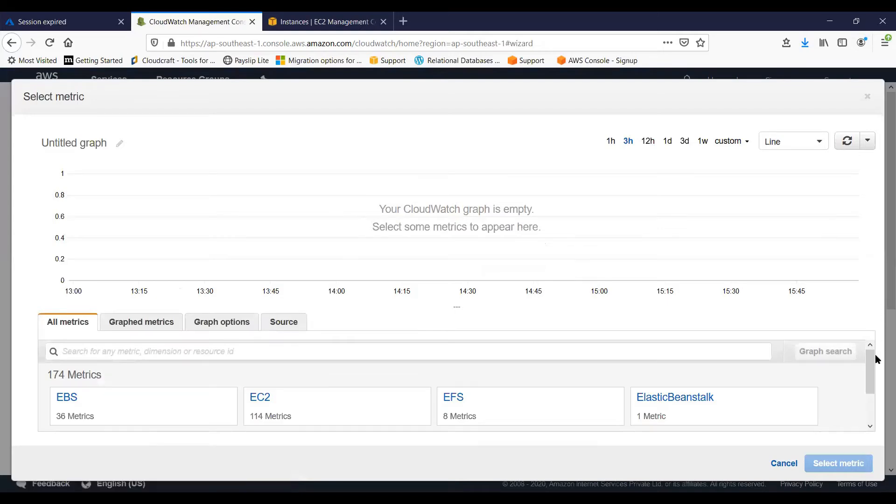
drag(870, 366, 875, 384)
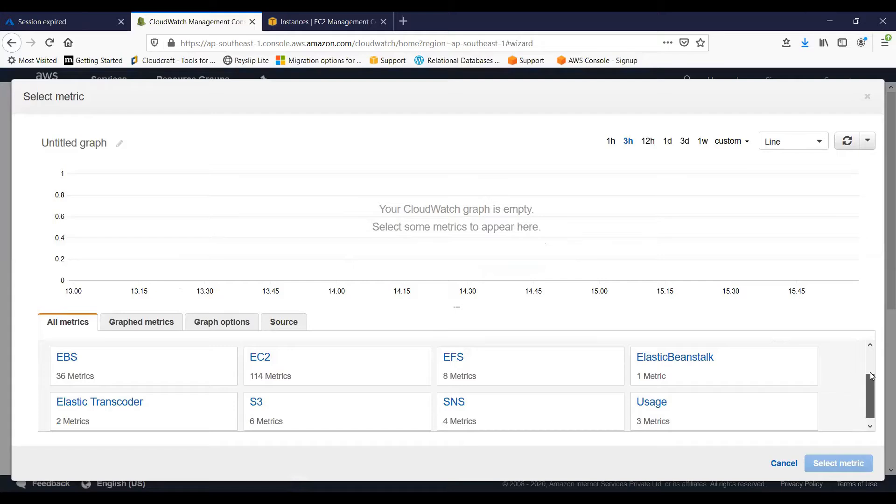
scroll(870, 371, up, 1)
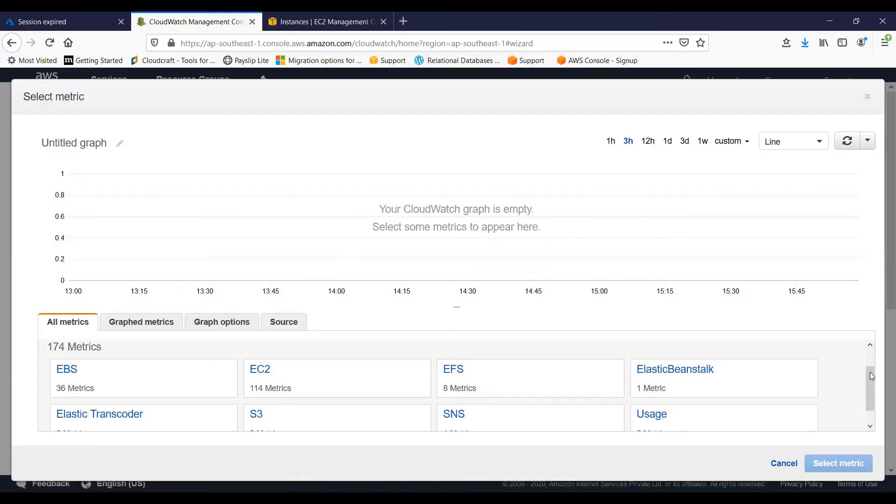
mouse_move(870, 372)
mouse_down()
mouse_move(870, 359)
mouse_move(882, 365)
mouse_up()
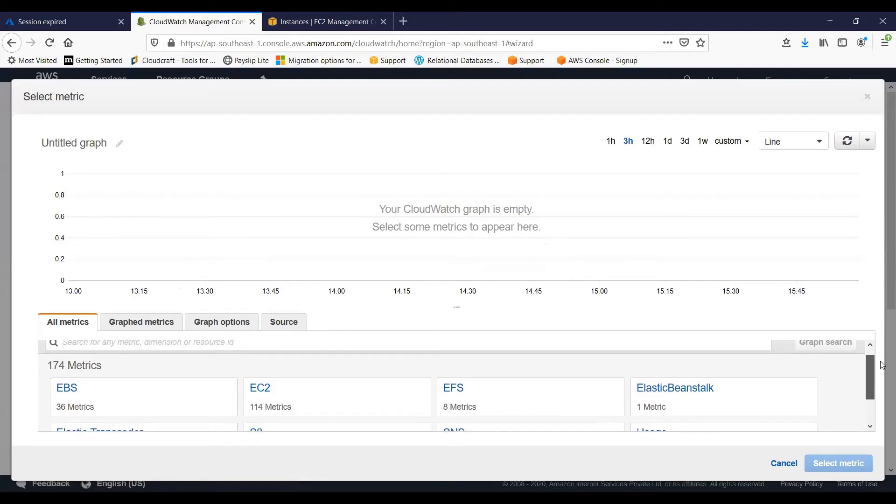
scroll(881, 370, down, 1)
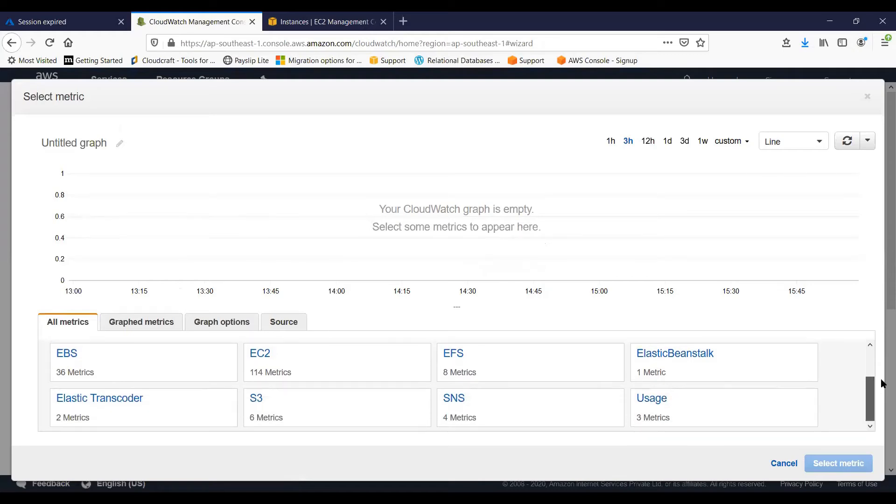
scroll(882, 381, up, 1)
click(266, 374)
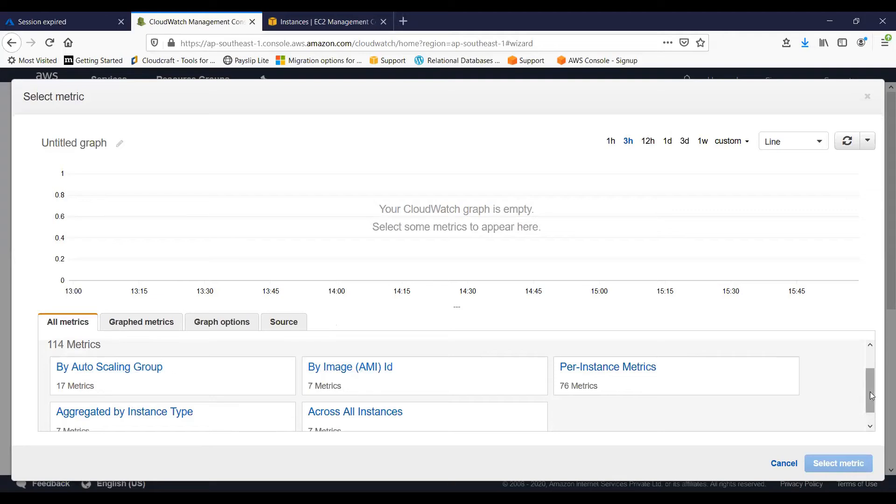
scroll(870, 391, down, 2)
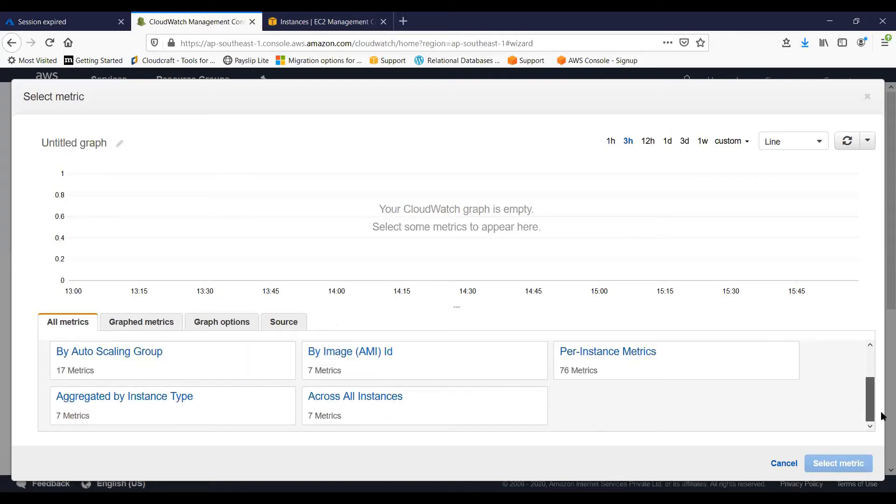
click(648, 358)
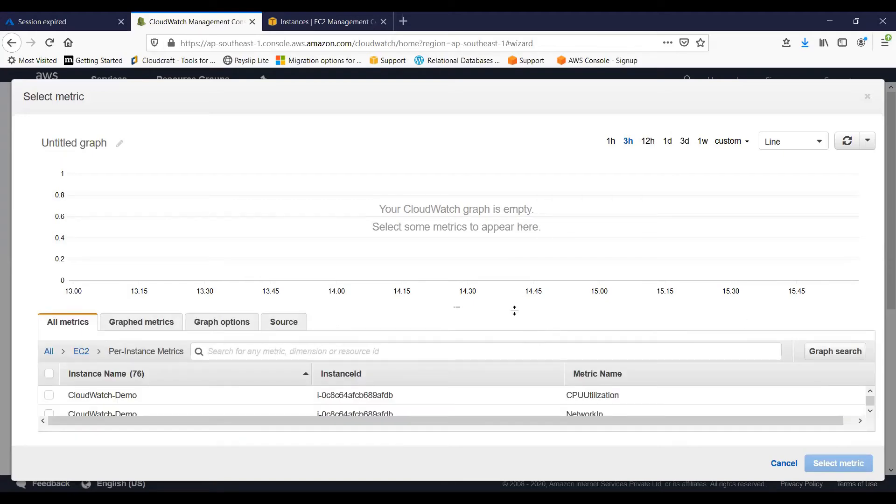
drag(516, 308, 524, 200)
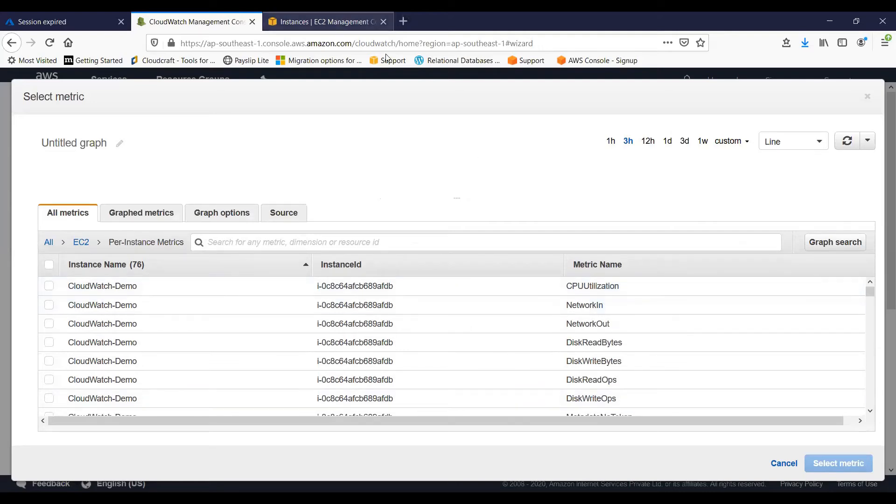
Check the CloudWatch-Demo instance in the EC2 console and choose its CPUUtilization metric for the new alarm
click(337, 22)
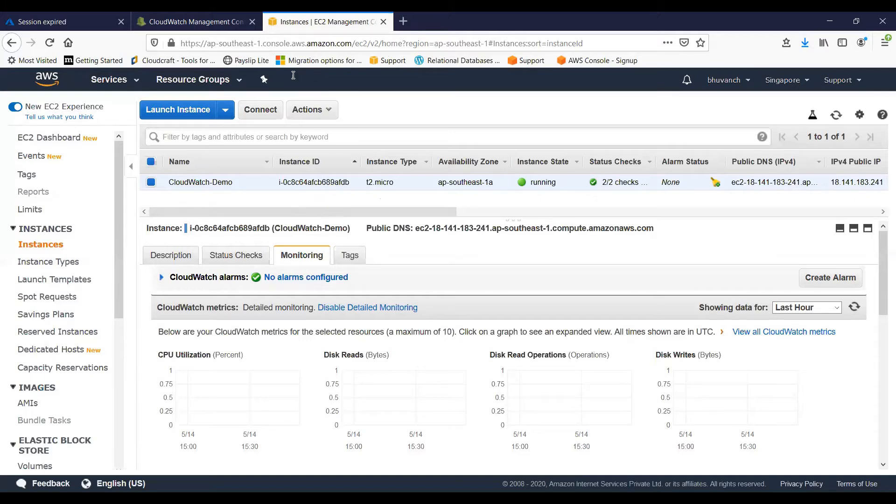
click(197, 22)
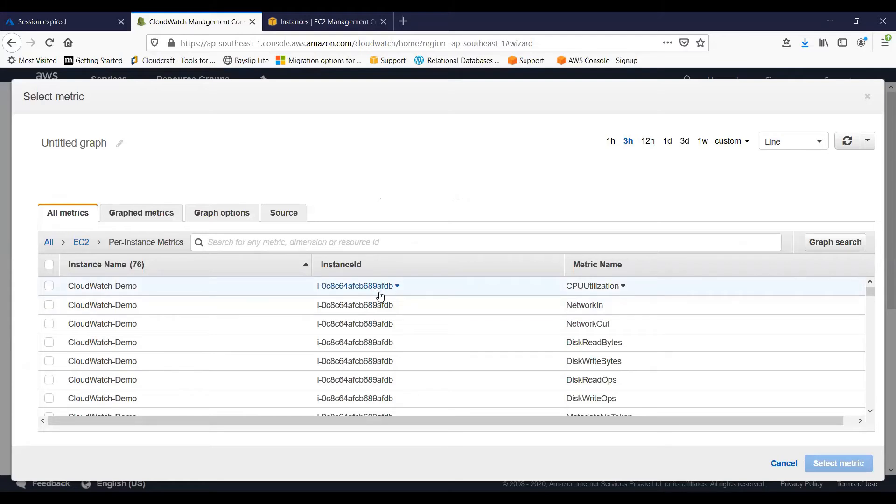
click(286, 27)
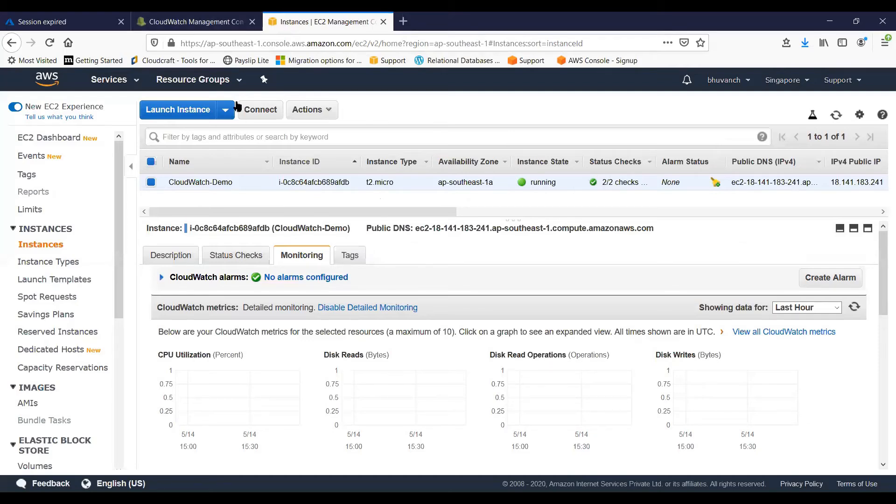
click(205, 27)
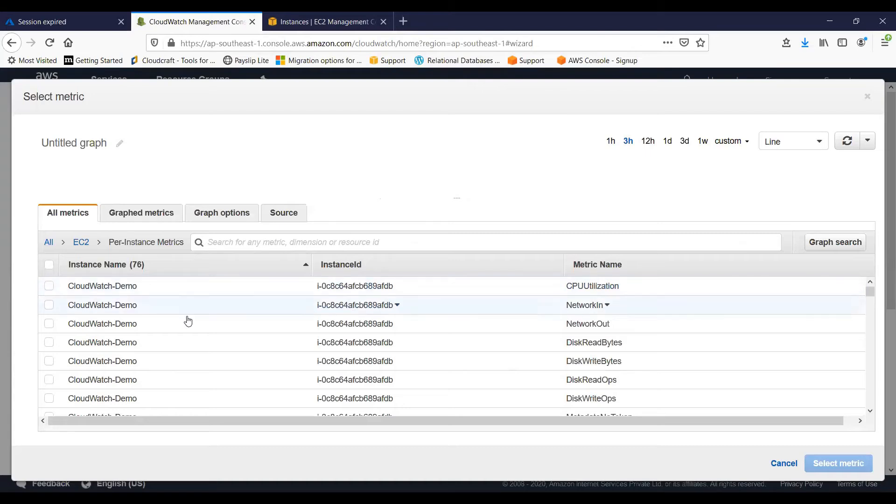
click(200, 290)
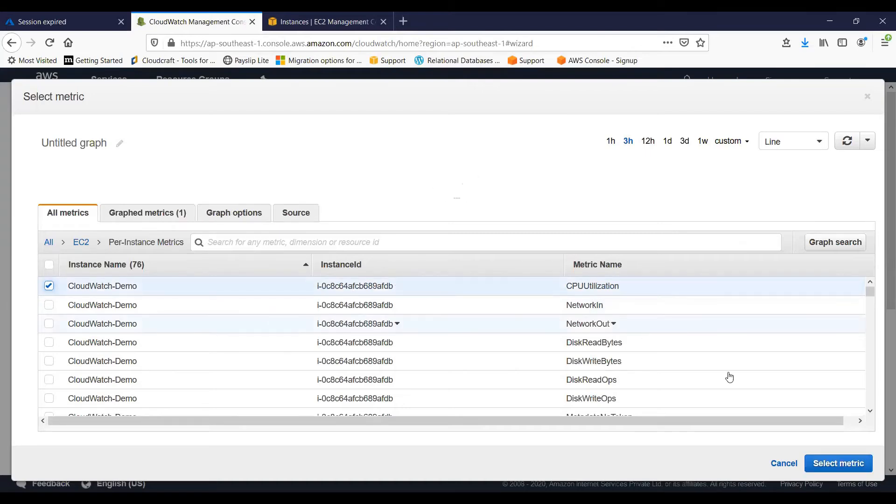
click(819, 465)
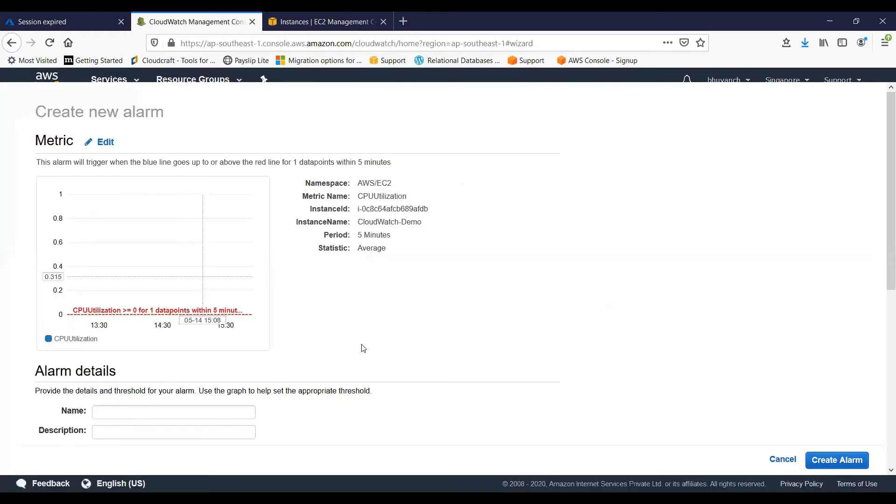
Name the new alarm CPU-Alarm and give it the same text as its description
drag(882, 191, 882, 270)
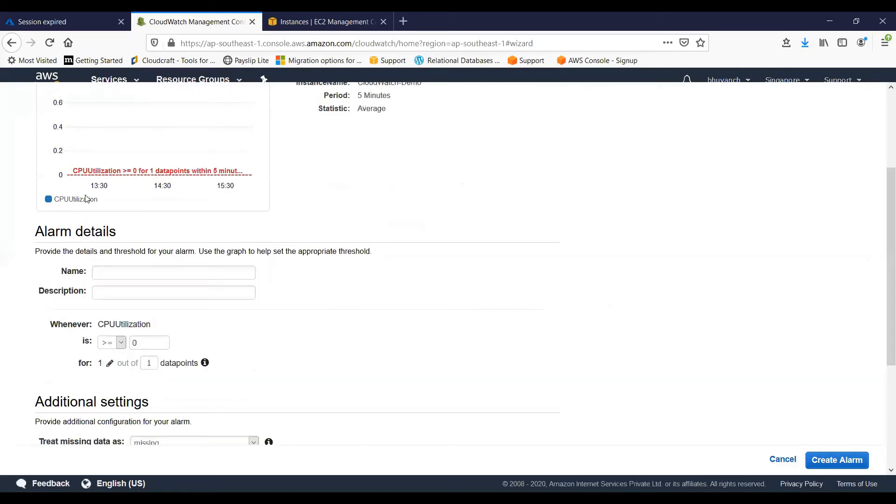
click(148, 270)
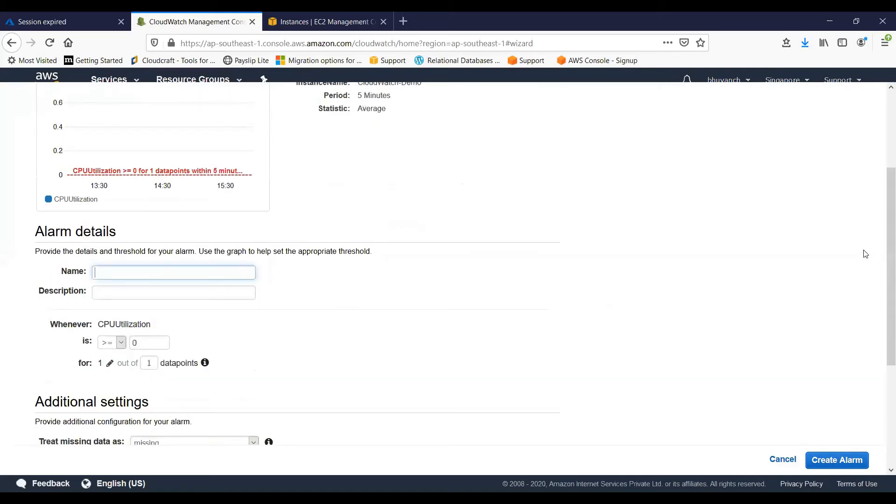
text(CPU-Alrm)
key(BackSpace)
key(BackSpace)
key(BackSpace)
text(larm)
drag(135, 273, 4, 270)
key(ctrl+c)
click(102, 294)
key(ctrl+v)
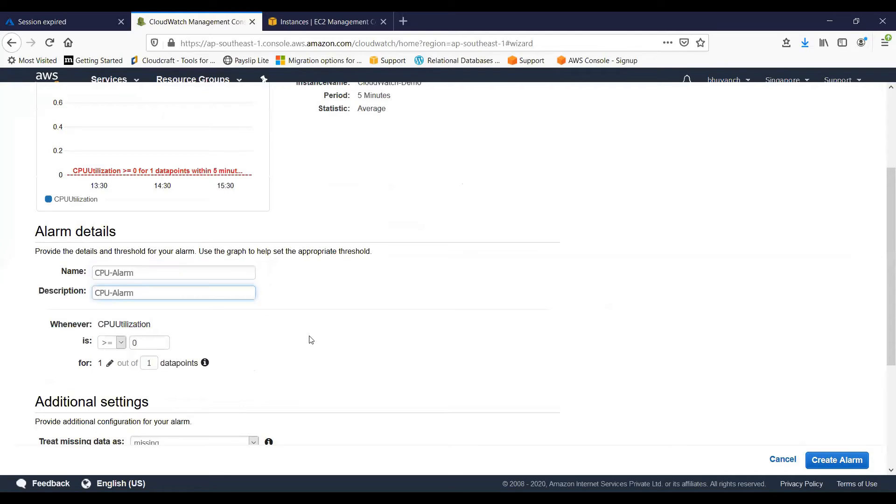
Set the alarm threshold to CPUUtilization >= 70
scroll(311, 340, down, 2)
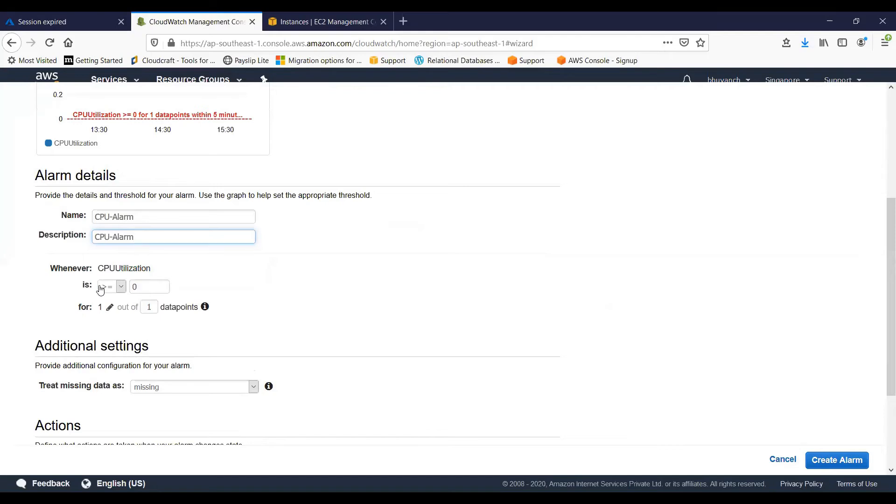
double_click(136, 288)
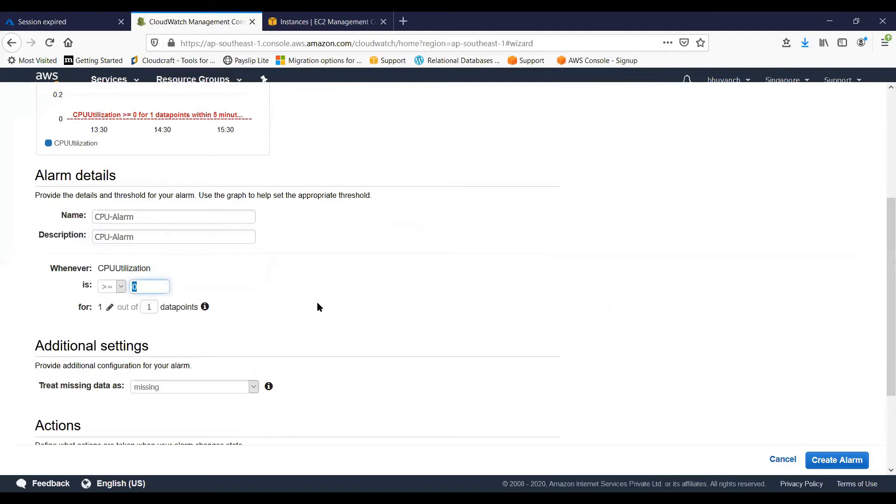
text(70-)
key(BackSpace)
key(Tab)
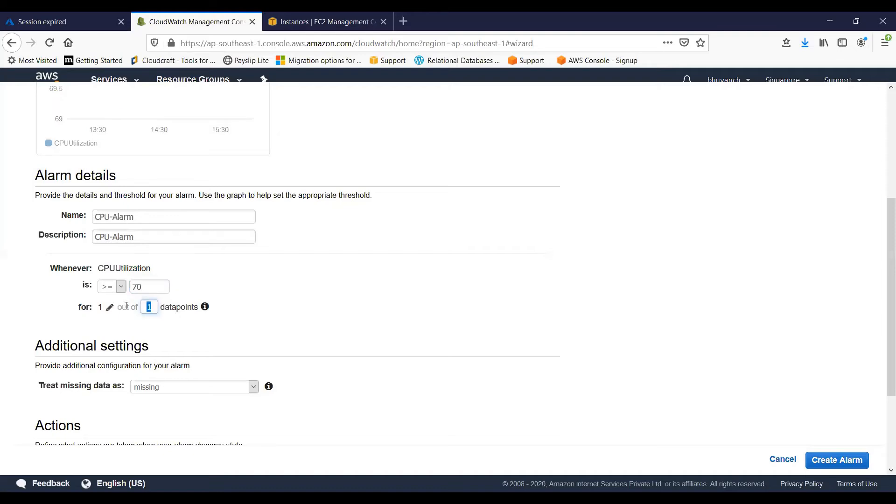
Try an alarm condition of 2 out of 5 datapoints and restore it to 1 out of 1
text(2)
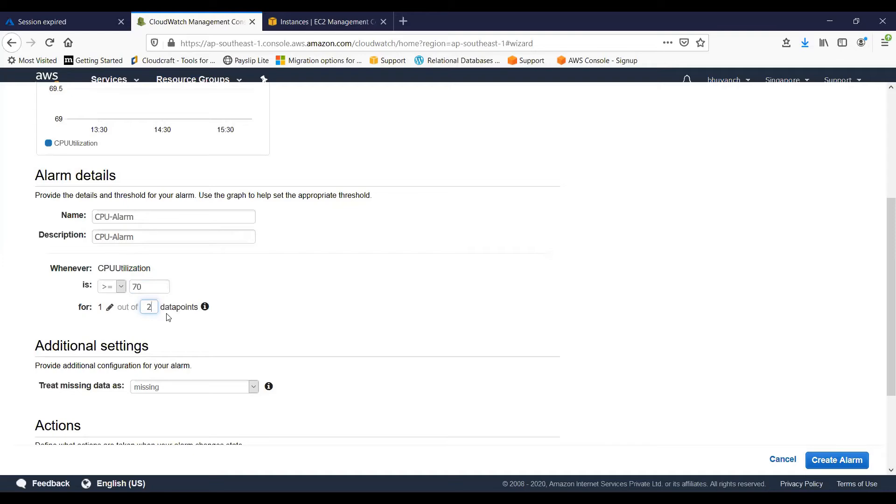
click(109, 307)
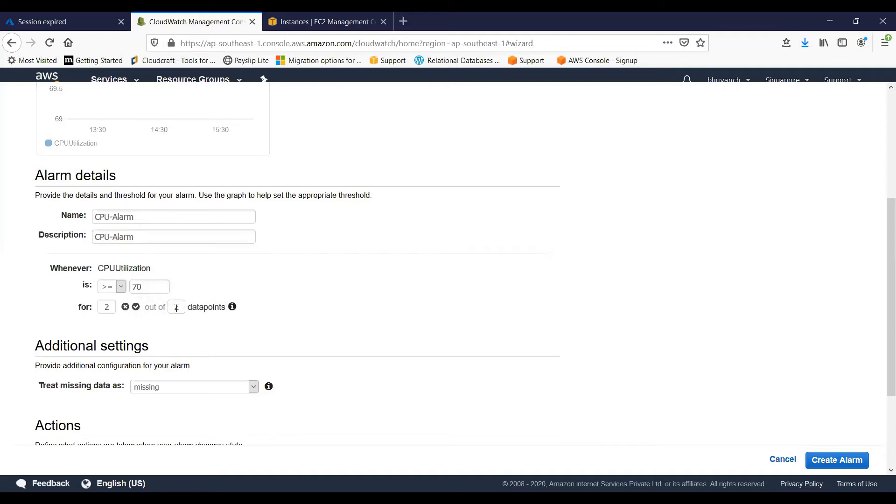
double_click(172, 308)
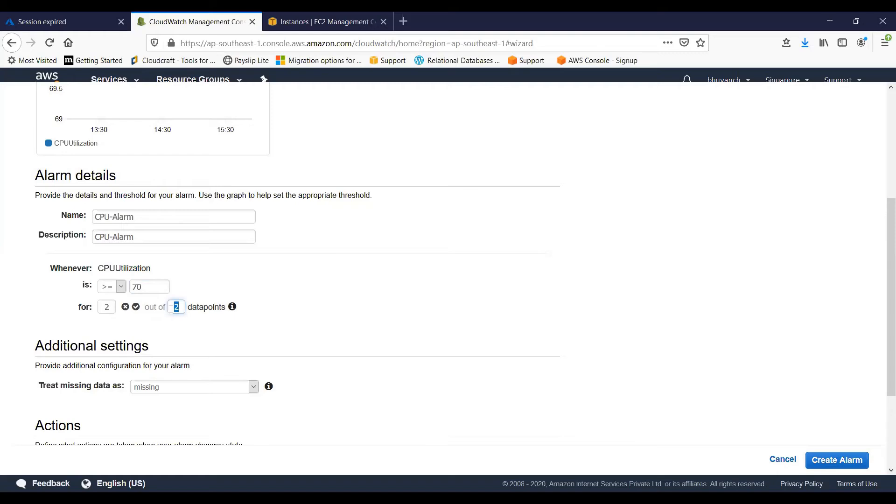
text(5)
double_click(106, 309)
text(1)
double_click(177, 307)
text(1)
Create a new notification list for the ALARM state and enter the recipient's e-mail address
scroll(881, 329, down, 3)
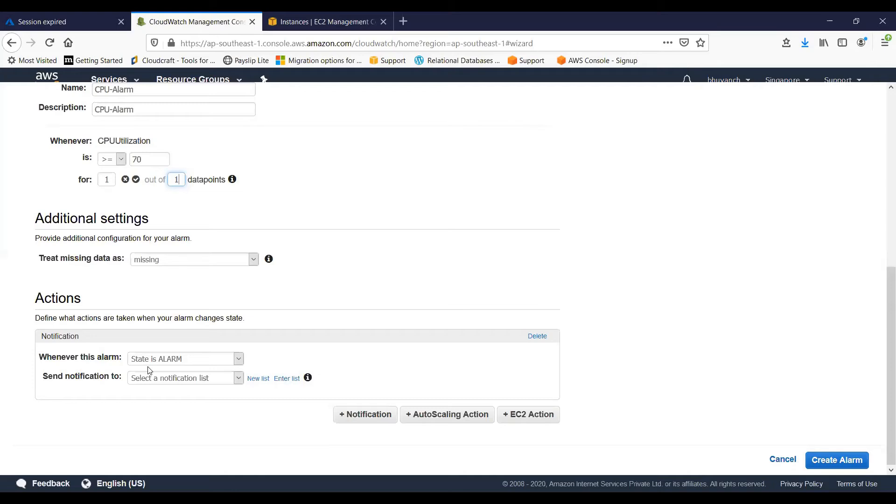
click(193, 376)
click(196, 377)
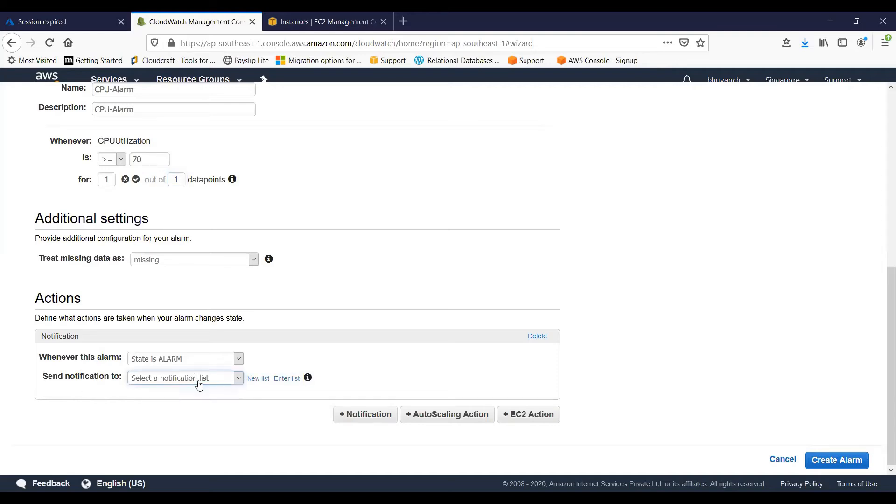
click(257, 379)
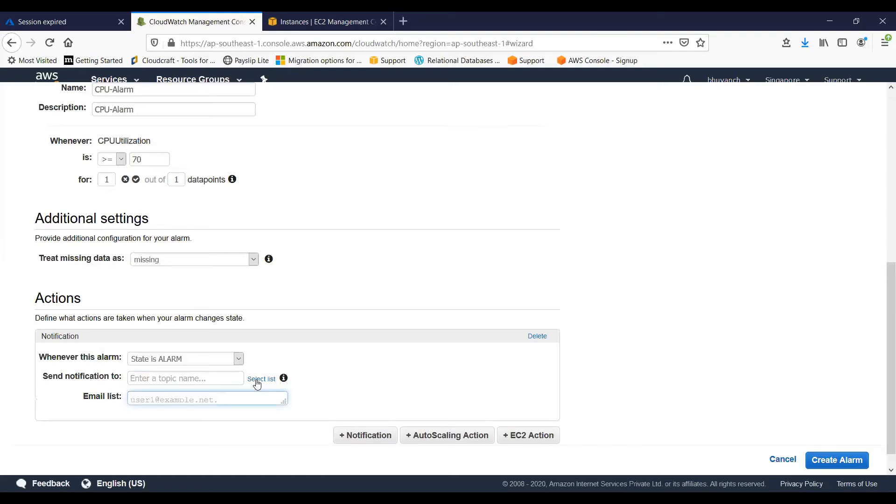
scroll(420, 413, down, 1)
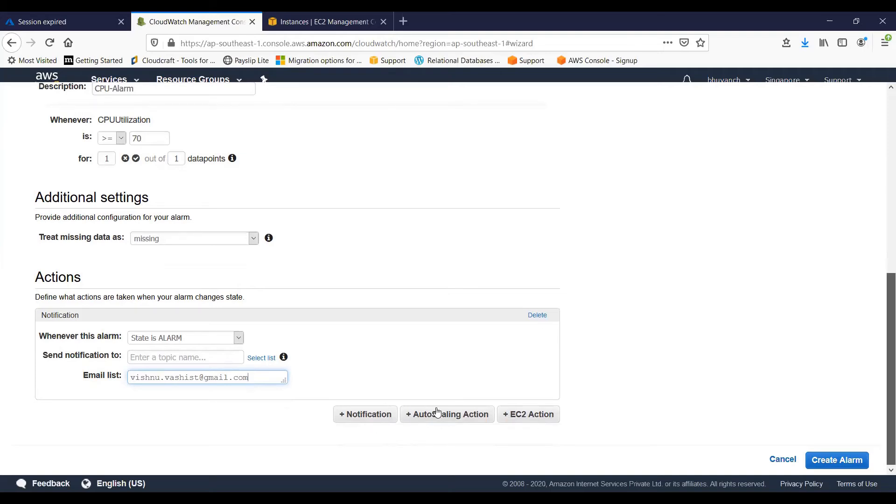
click(380, 415)
scroll(180, 390, down, 3)
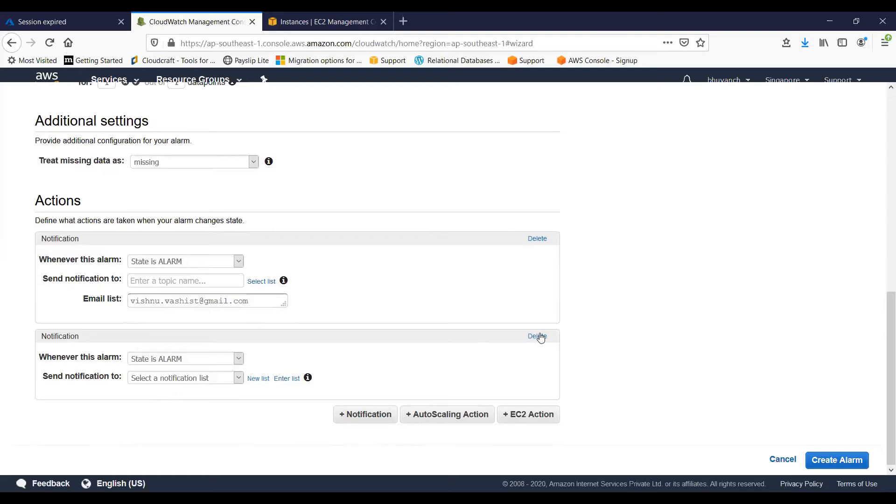
click(540, 336)
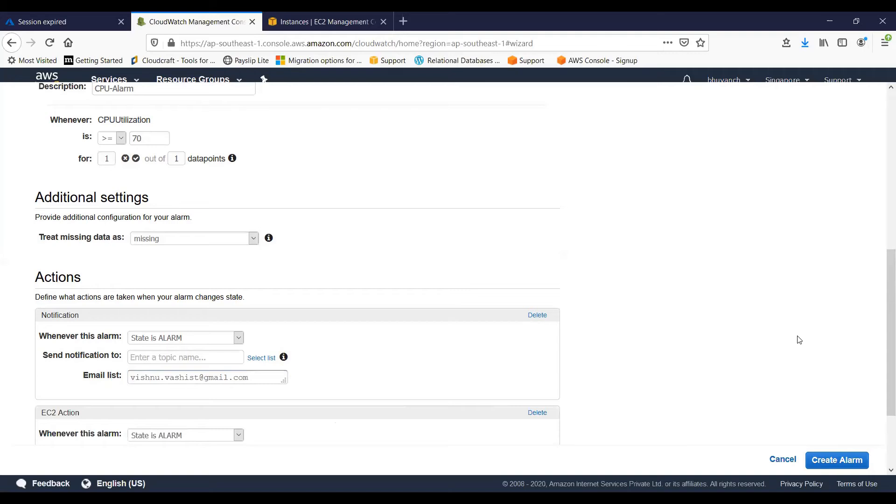
Create the alarm with the notification topic CPU-Alert and an EC2 action that stops the instance in the ALARM state
scroll(882, 353, down, 2)
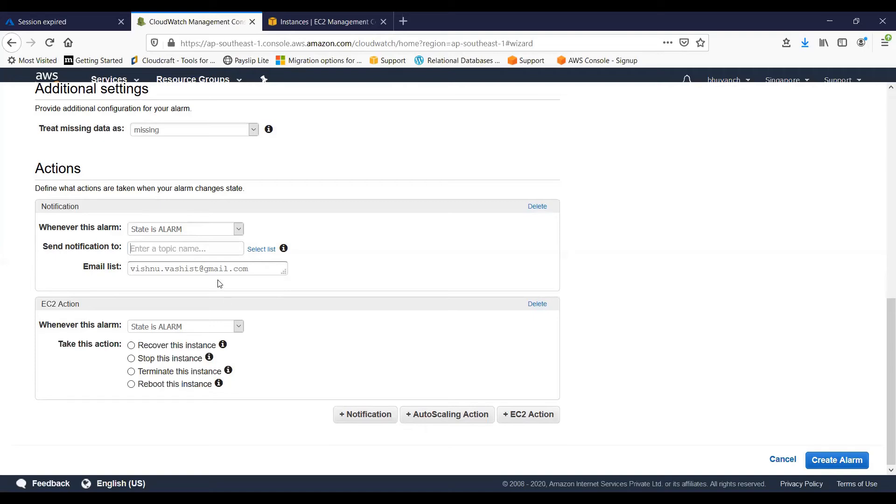
key(Tab)
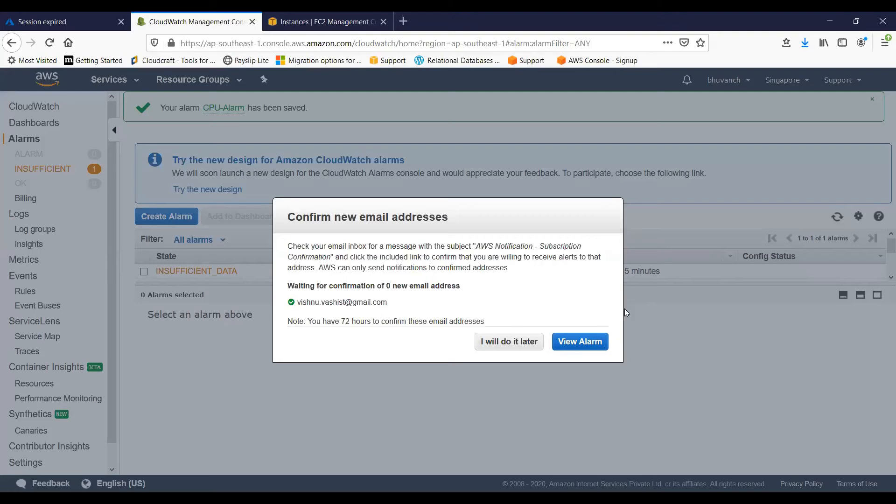
click(594, 346)
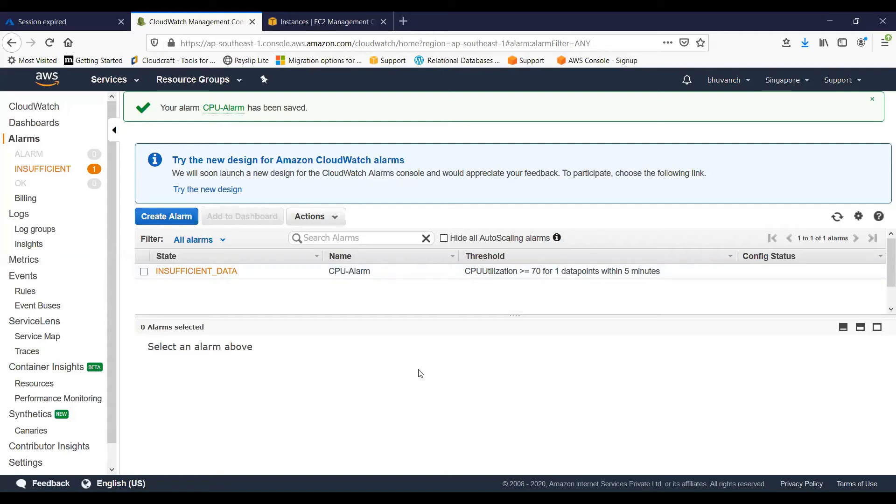
Open CPU-Alarm from the INSUFFICIENT alarms and examine its details, its history and the state update entry
click(37, 170)
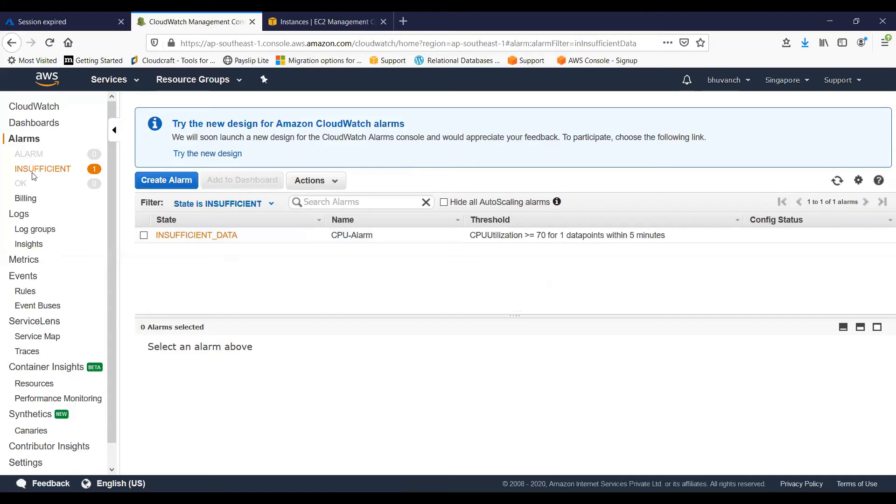
click(392, 235)
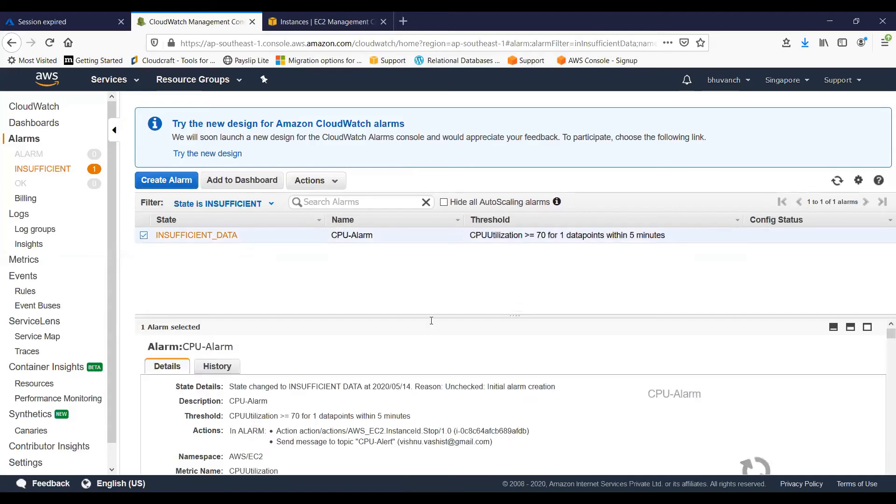
click(231, 321)
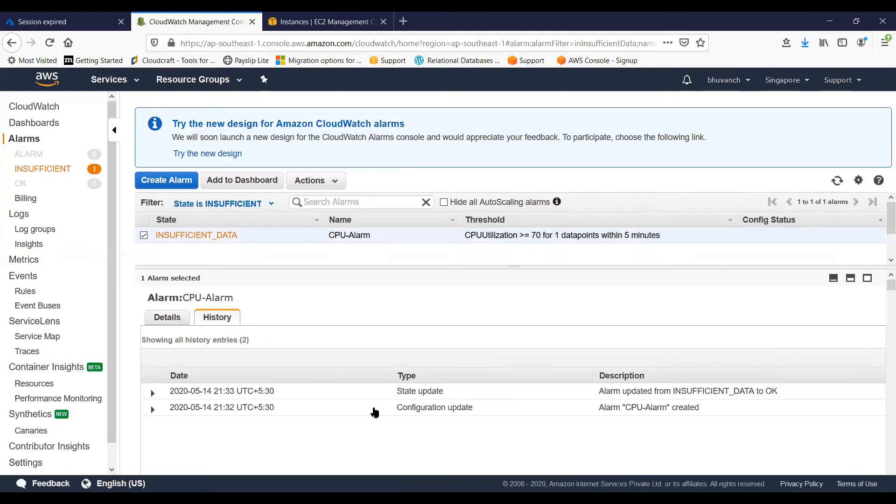
click(153, 393)
scroll(149, 341, down, 4)
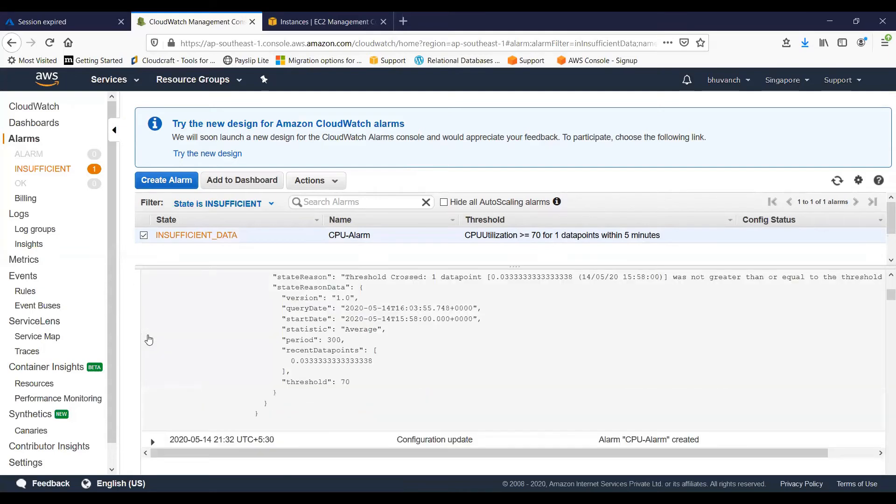
scroll(300, 331, up, 3)
click(301, 330)
scroll(224, 308, up, 2)
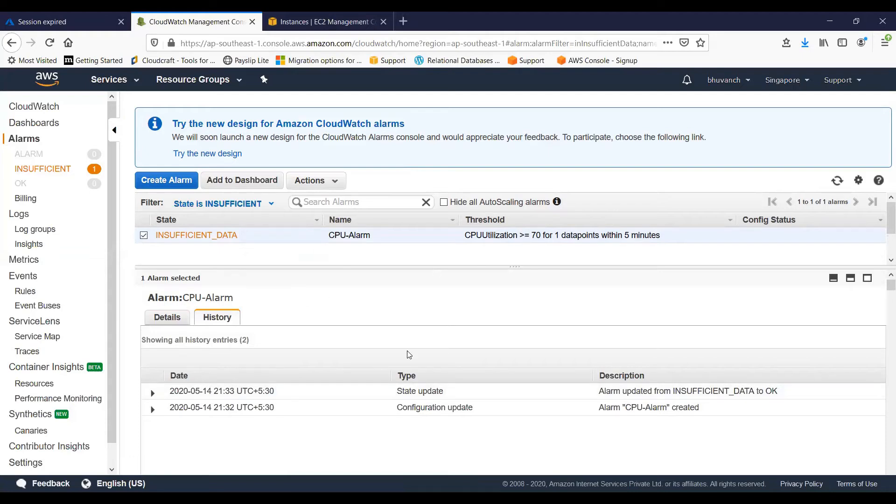
Switch to the CloudWatch-Demo instance's monitoring graphs in the EC2 console, enlarge the CPU Utilization graph and close it
key(ctrl+Tab)
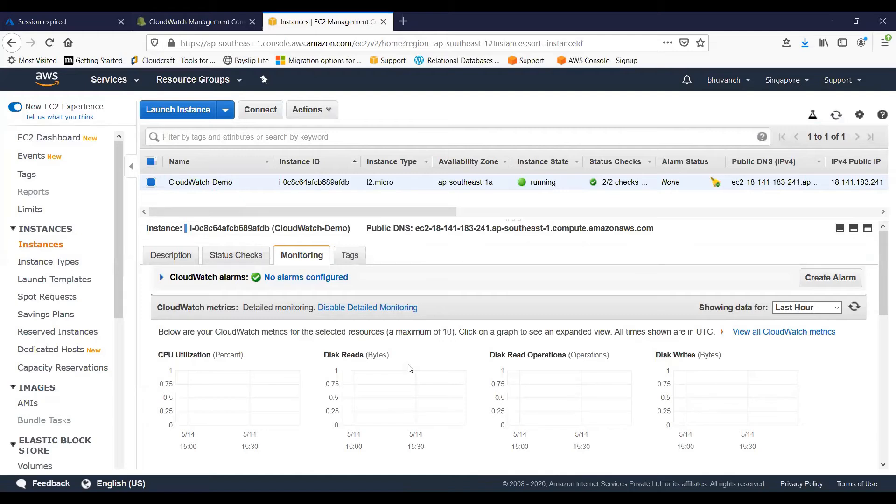
scroll(409, 366, down, 5)
scroll(228, 393, up, 3)
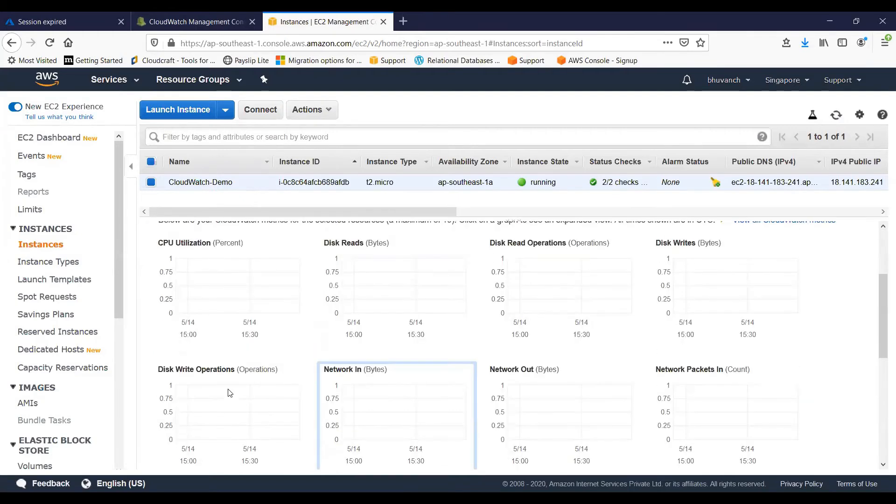
scroll(312, 336, up, 1)
scroll(235, 373, up, 3)
click(236, 374)
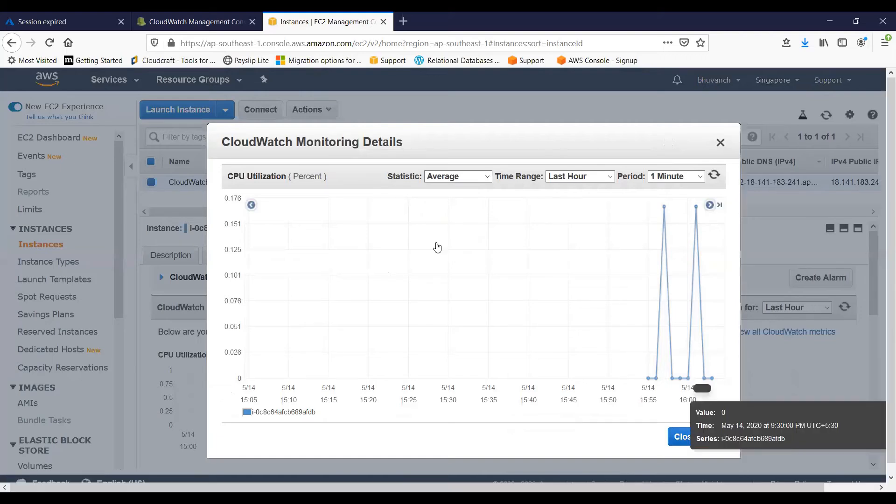
click(201, 217)
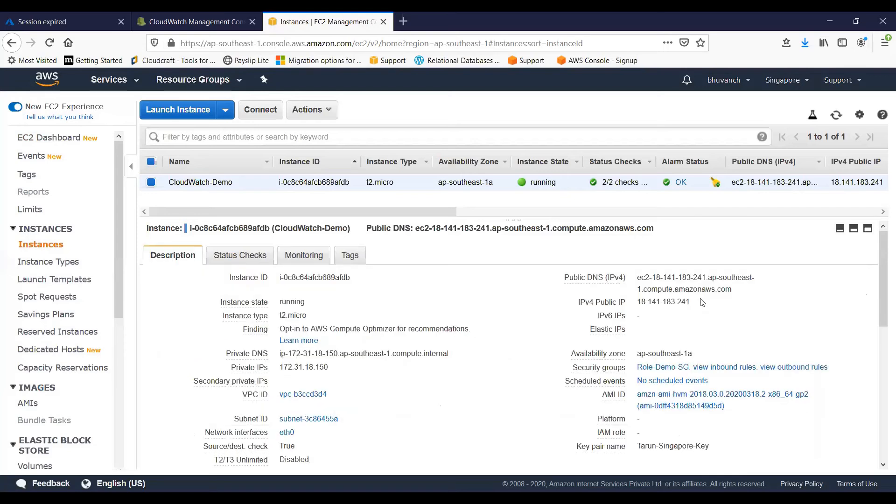
Copy the CloudWatch-Demo instance's IPv4 public IP and connect to it in a PuTTY session as ec2-user
click(699, 302)
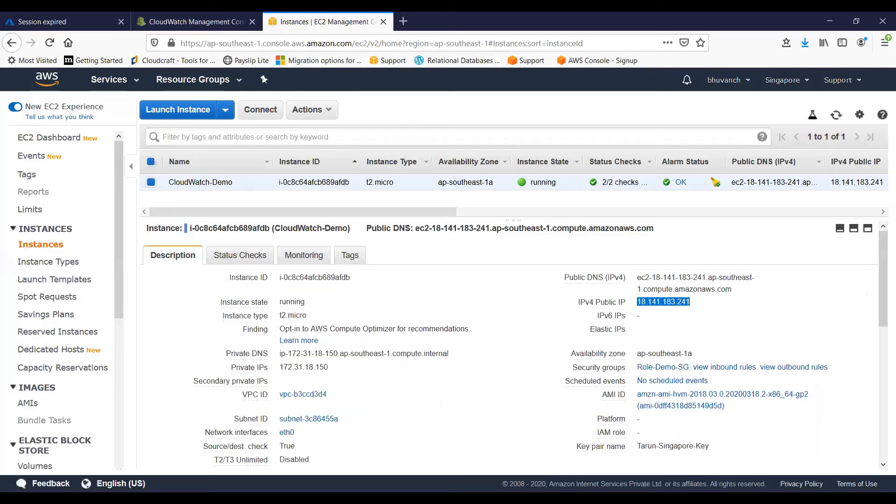
click(232, 500)
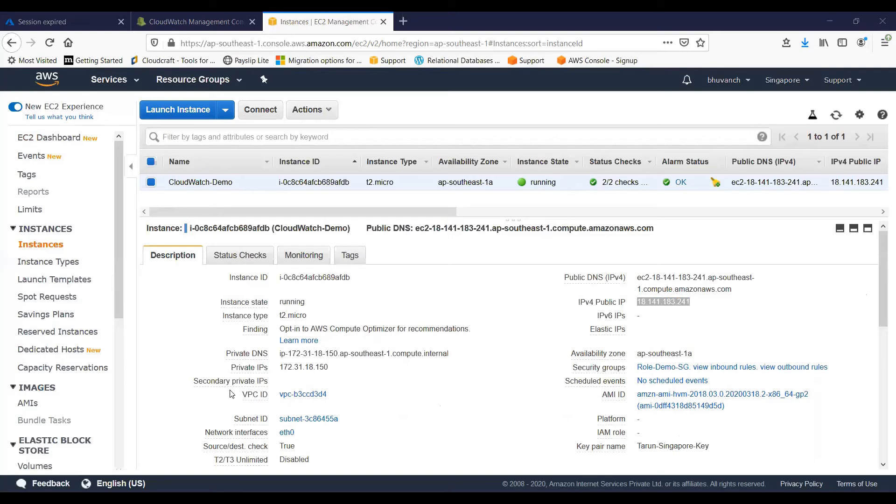
click(277, 397)
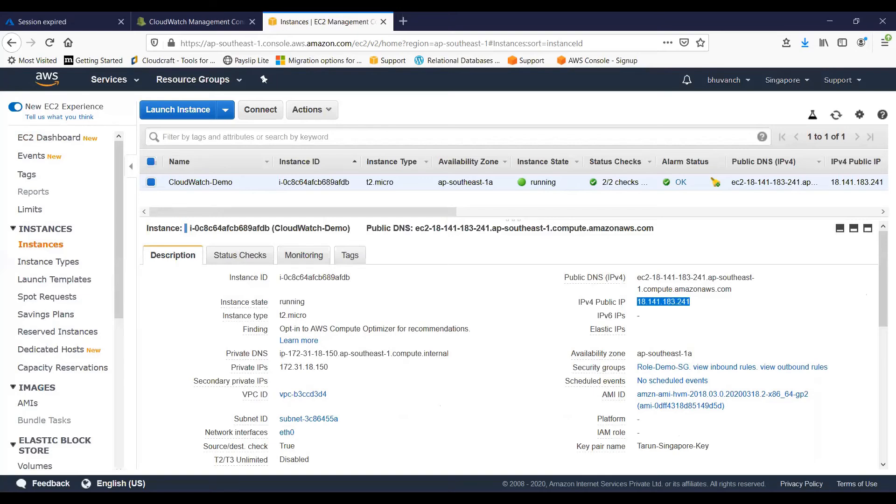
click(161, 404)
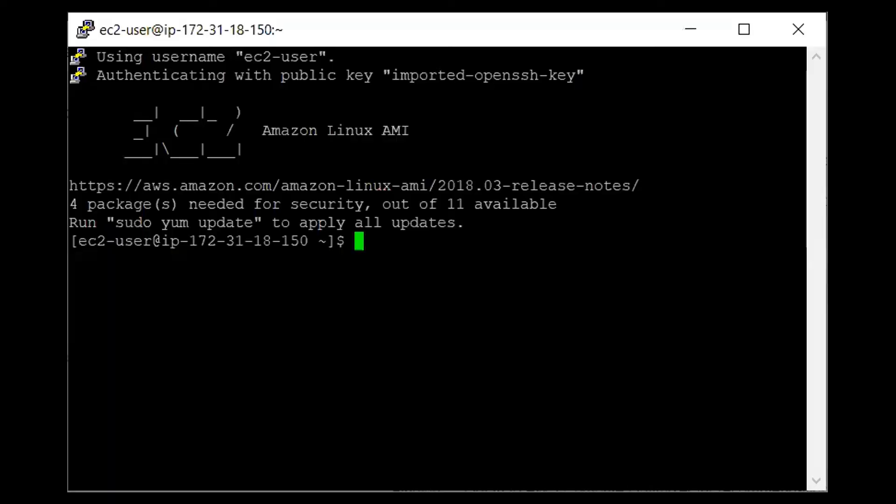
Clear the terminal and switch to the root user with sudo su
text(cler)
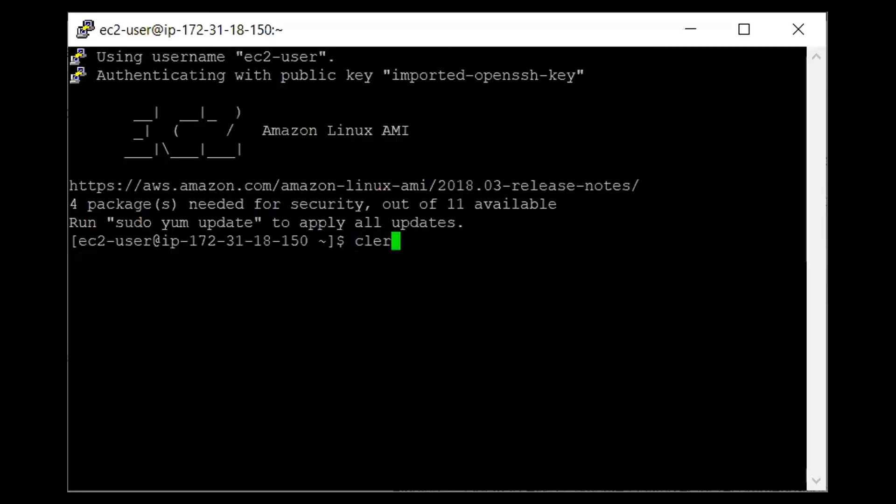
key(BackSpace)
text(ar)
key(Return)
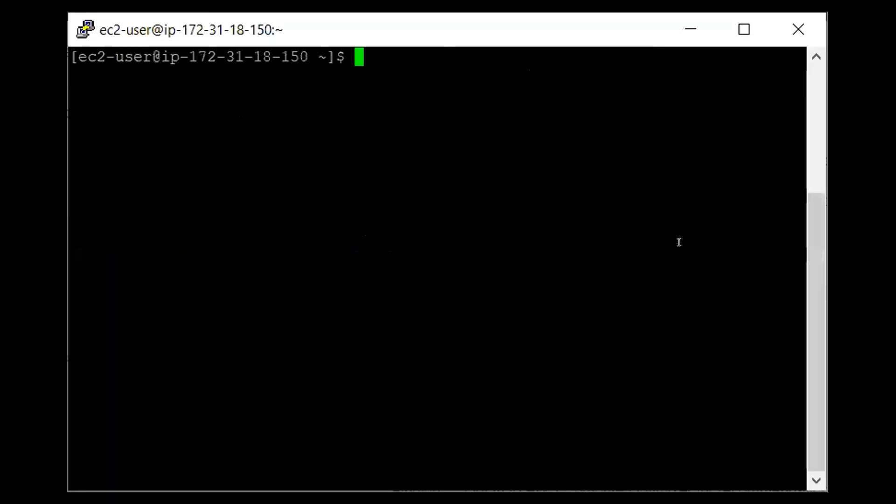
text(sudo su)
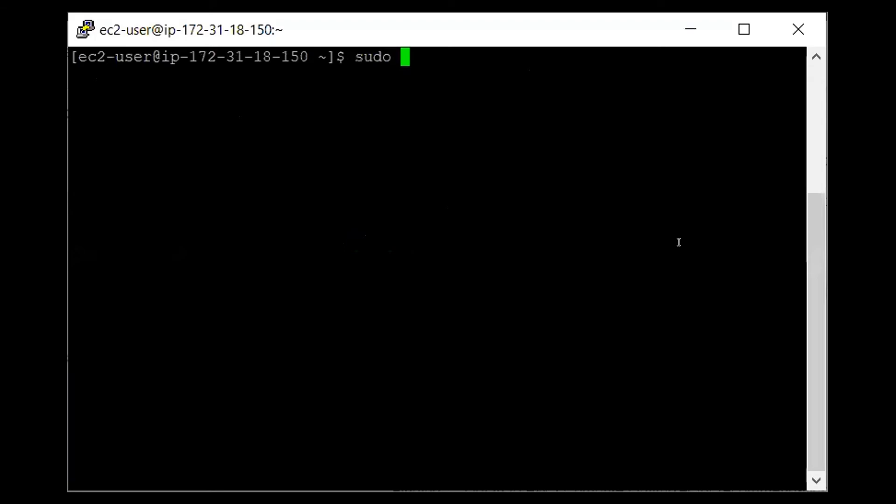
key(Return)
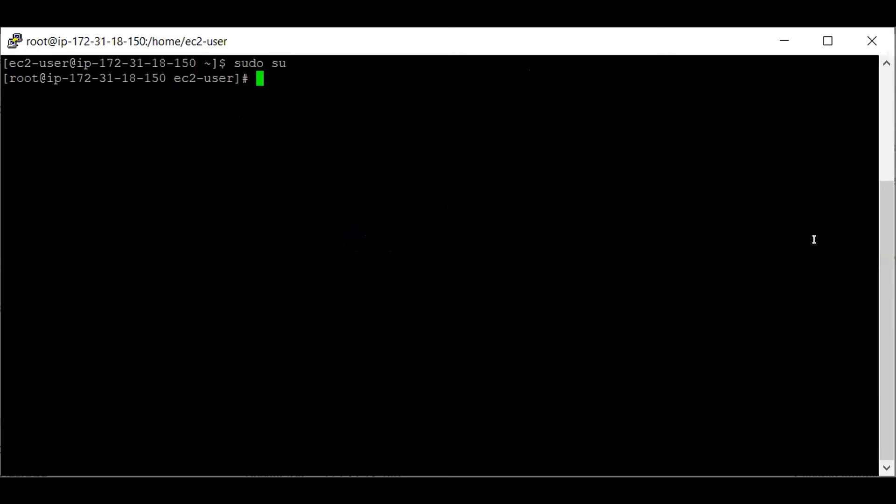
Run the endless shell loop "while true; do echo; done" as root on the CloudWatch-Demo instance
text(while try)
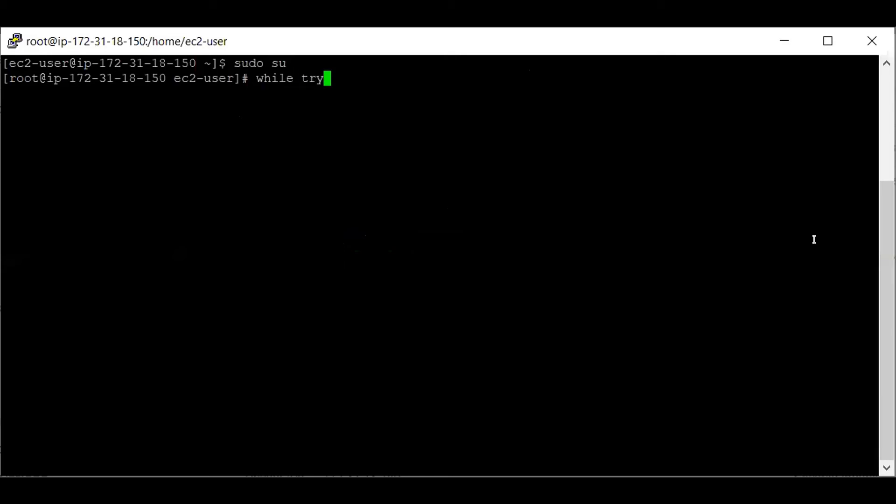
key(BackSpace)
text(e)
text(; do echo;)
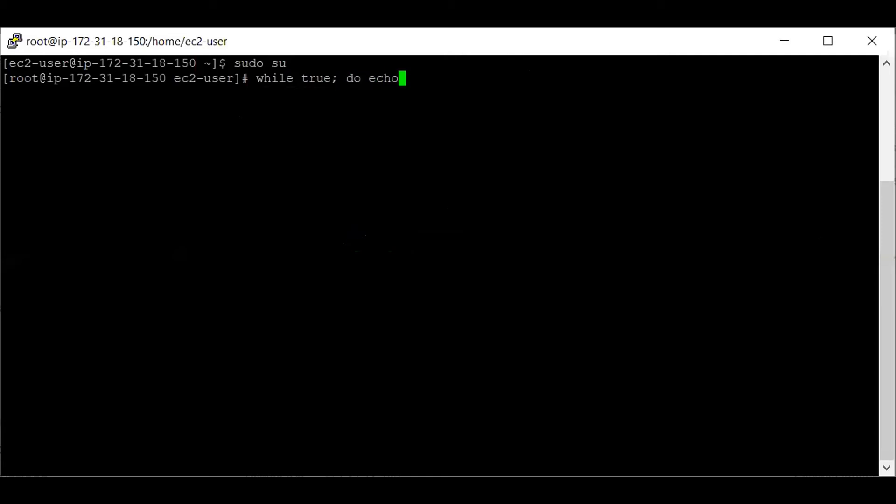
text( done)
key(Return)
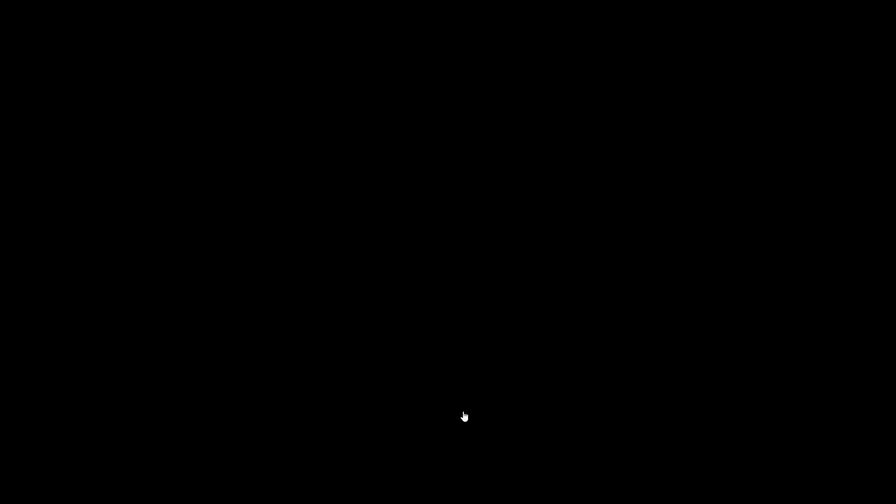
Switch to the instance's monitoring graphs in the EC2 console, enlarge the CPU Utilization graph, refresh it twice and close it
click(295, 257)
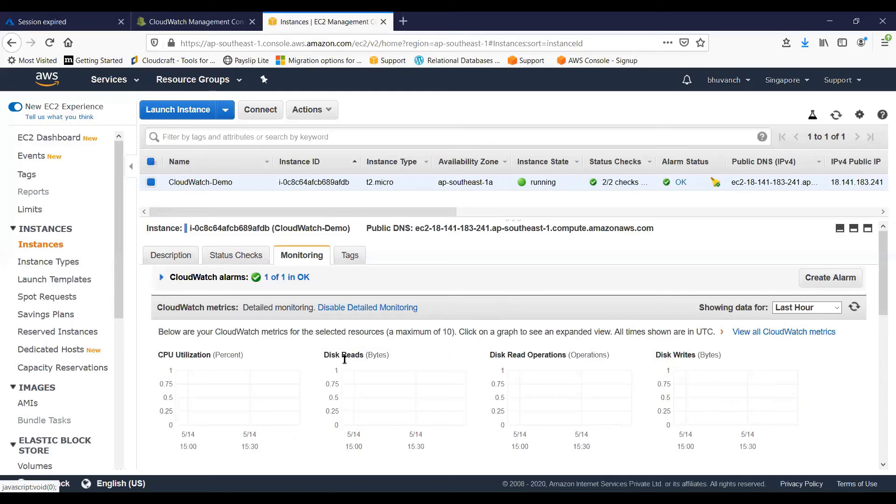
click(276, 381)
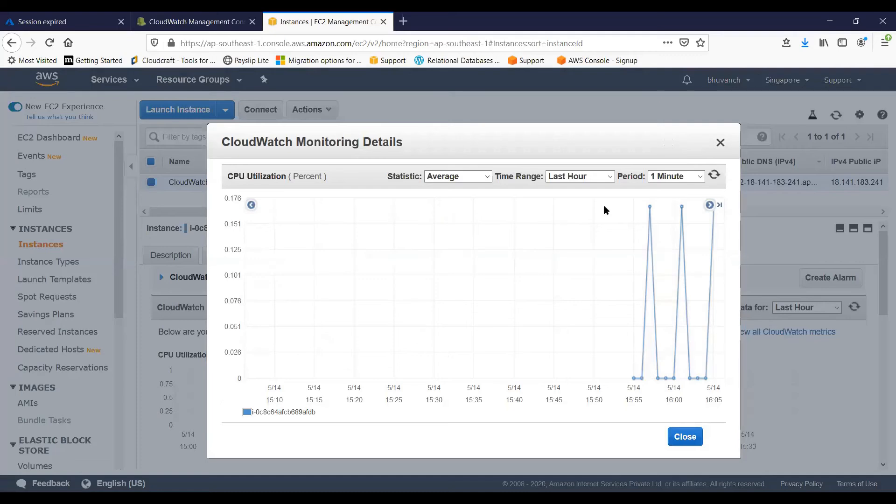
click(715, 178)
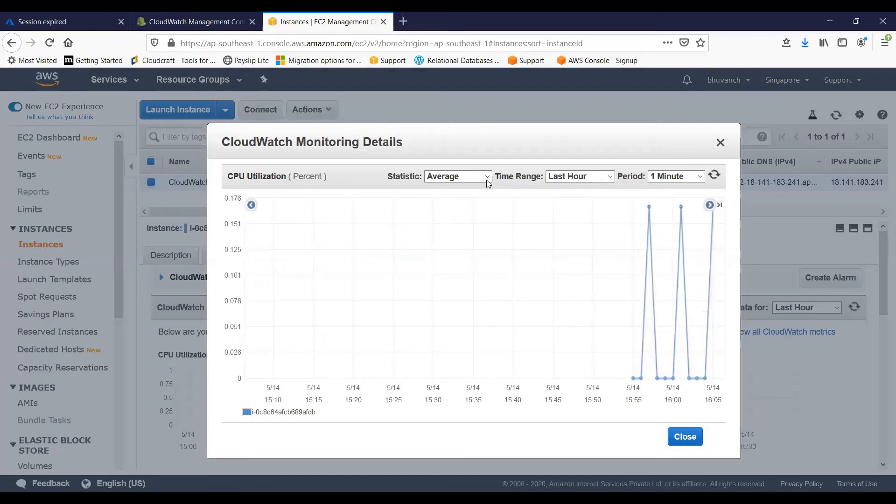
click(715, 178)
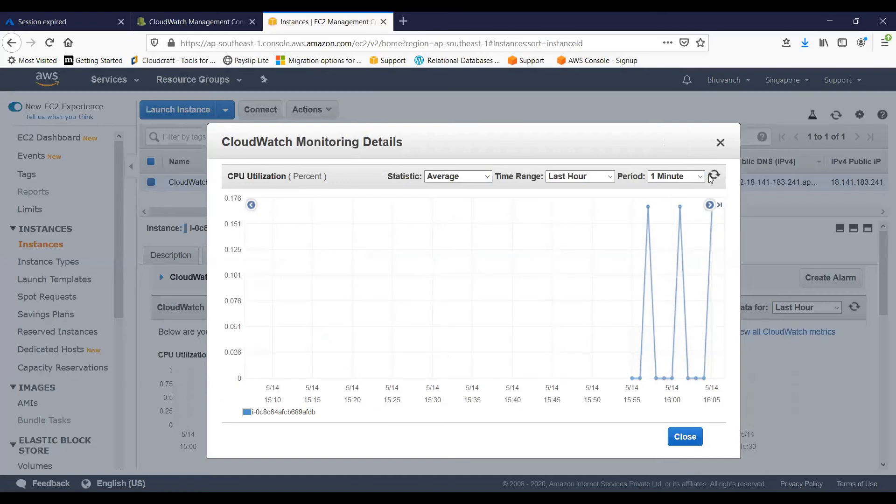
click(721, 142)
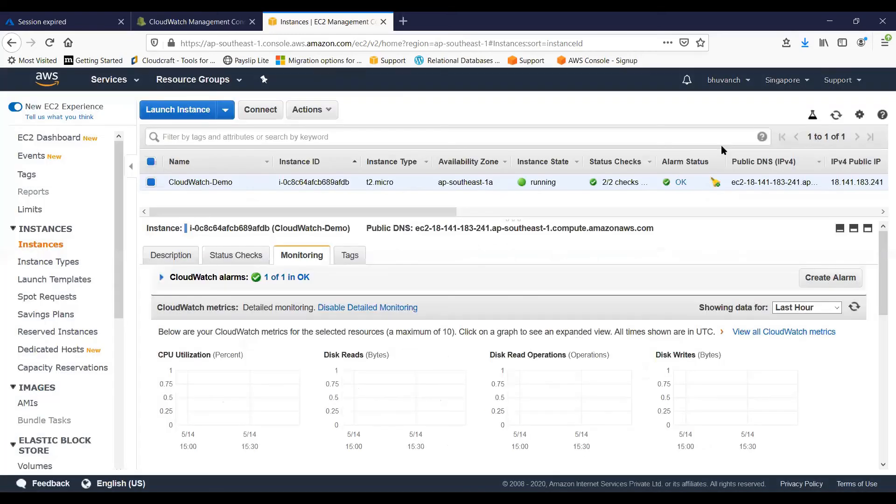
Switch to CloudWatch, select CPU-Alarm among the OK alarms and examine its details and graph
click(191, 21)
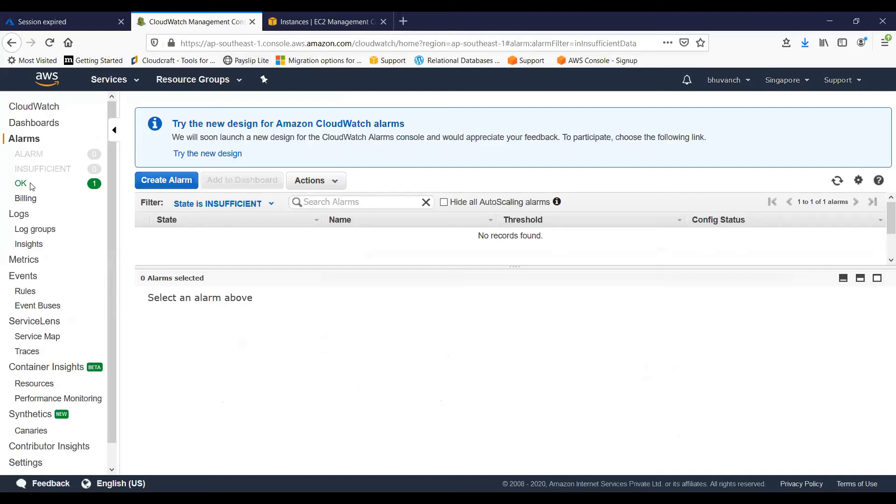
click(31, 185)
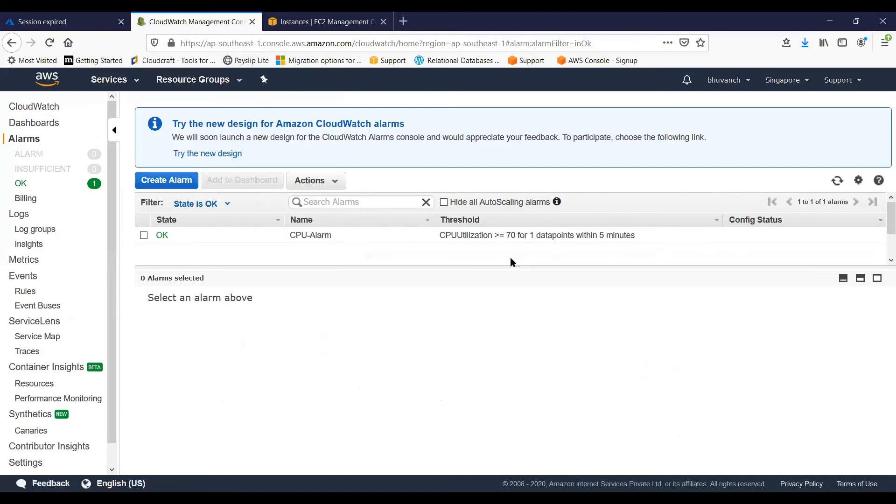
click(143, 236)
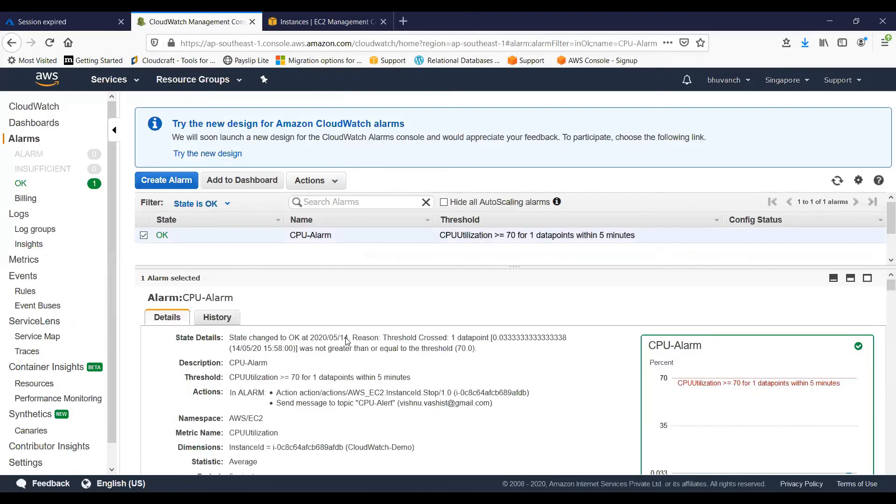
scroll(530, 346, down, 3)
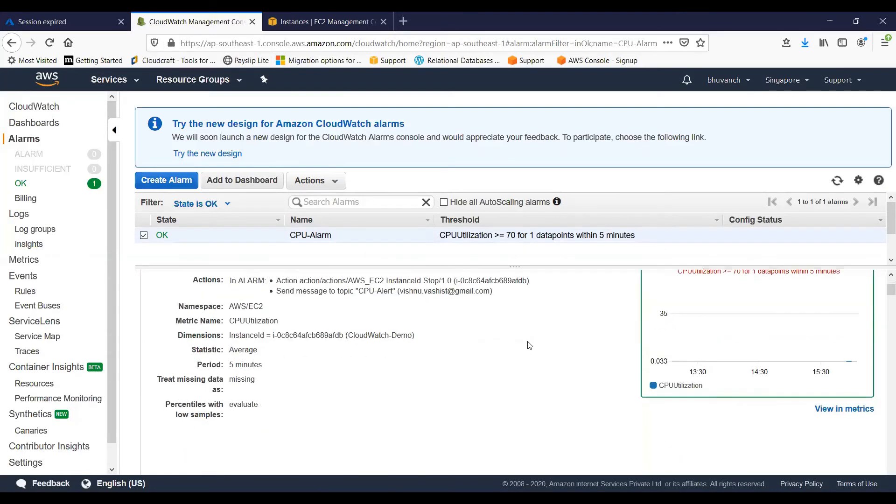
scroll(530, 346, up, 2)
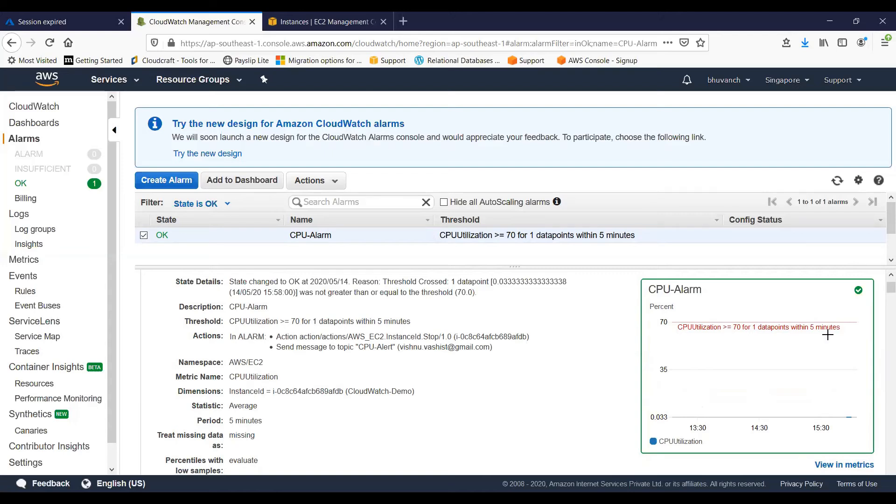
mouse_move(823, 328)
Open CPU-Alarm for modification, review its threshold, notification and EC2 action settings, and save the alarm
click(335, 182)
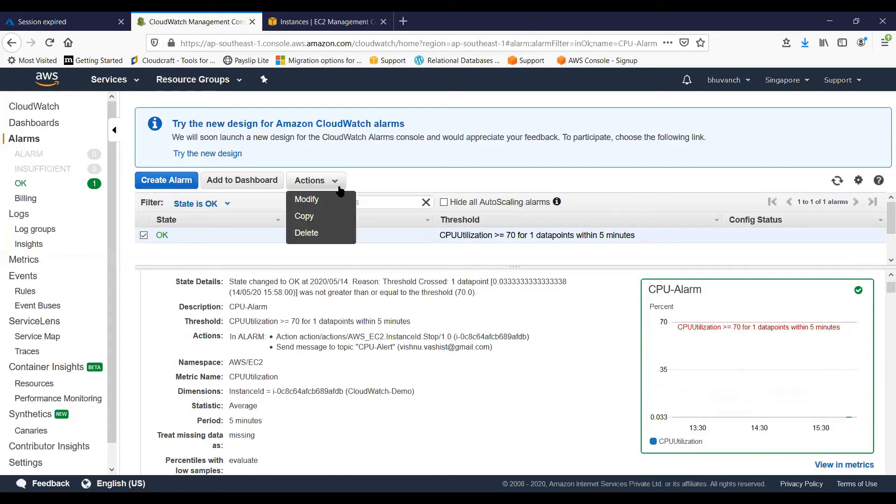
click(306, 200)
scroll(332, 310, down, 5)
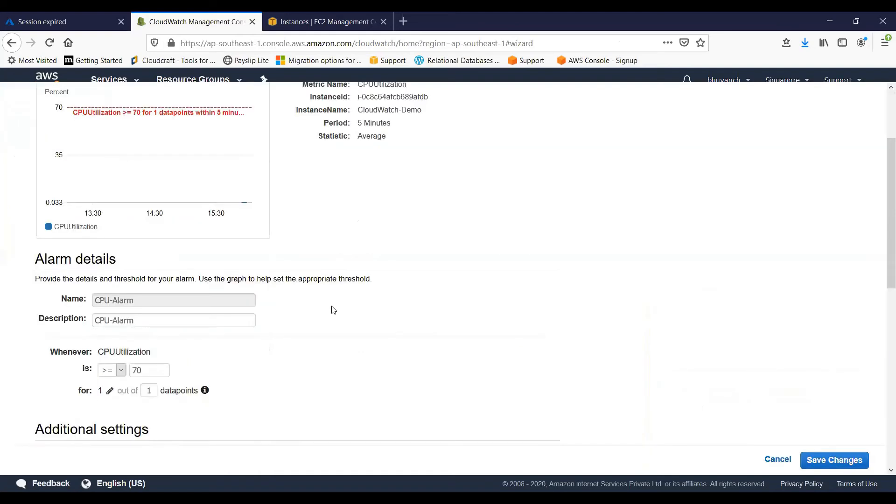
scroll(334, 310, down, 2)
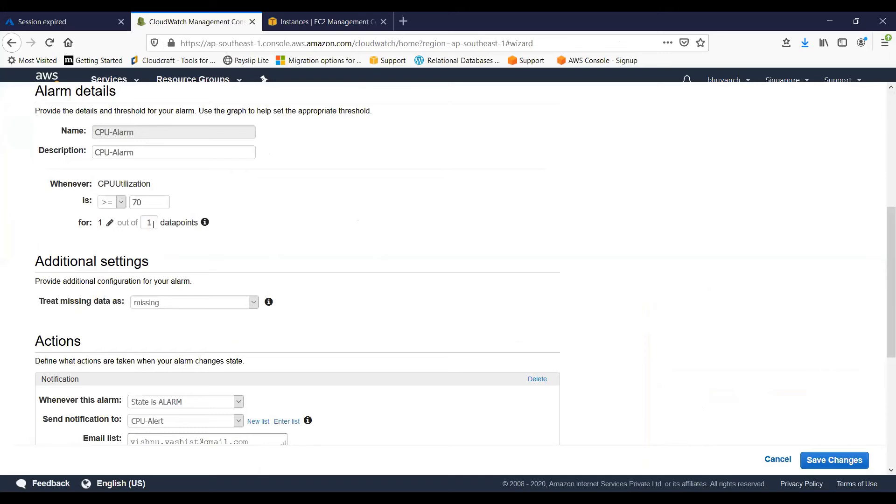
scroll(283, 280, down, 2)
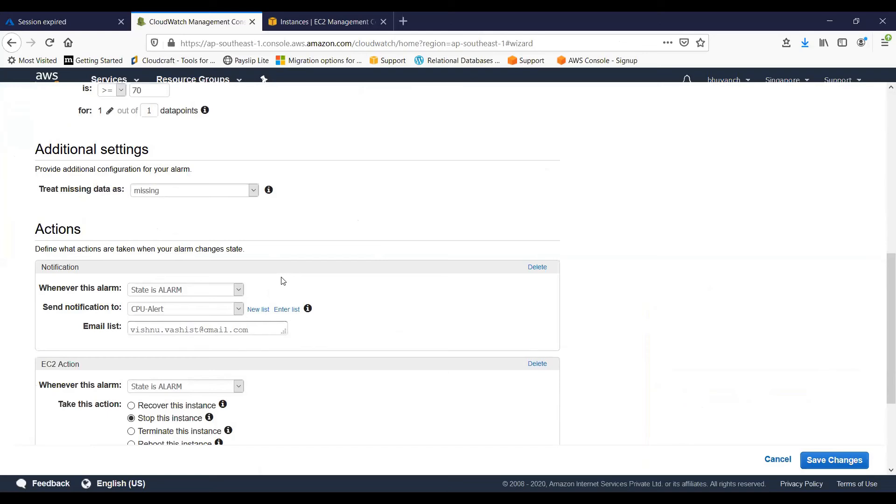
scroll(282, 280, down, 3)
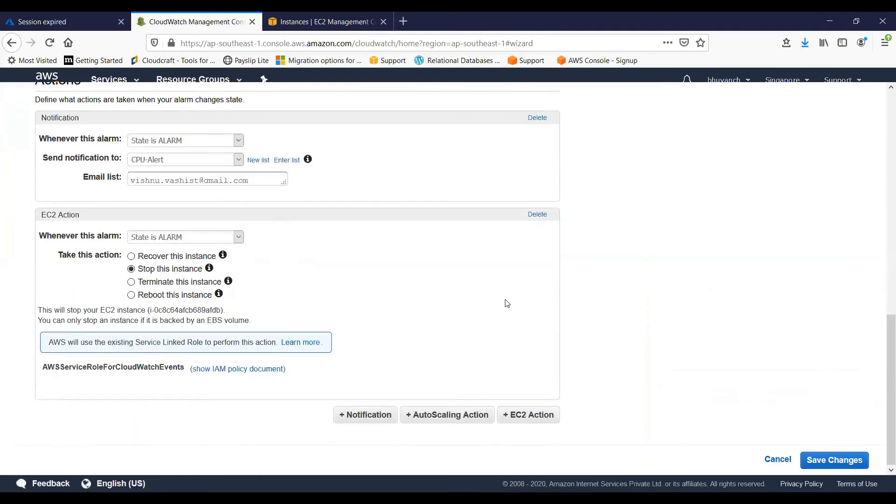
click(815, 460)
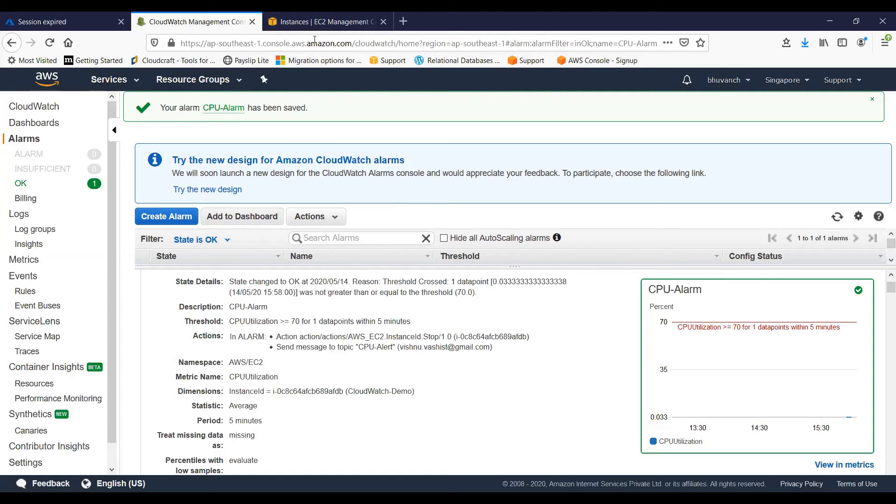
Start launching a new EC2 instance from Amazon Linux AMI 2018.03.0 as t2.micro and proceed to the instance details
click(309, 23)
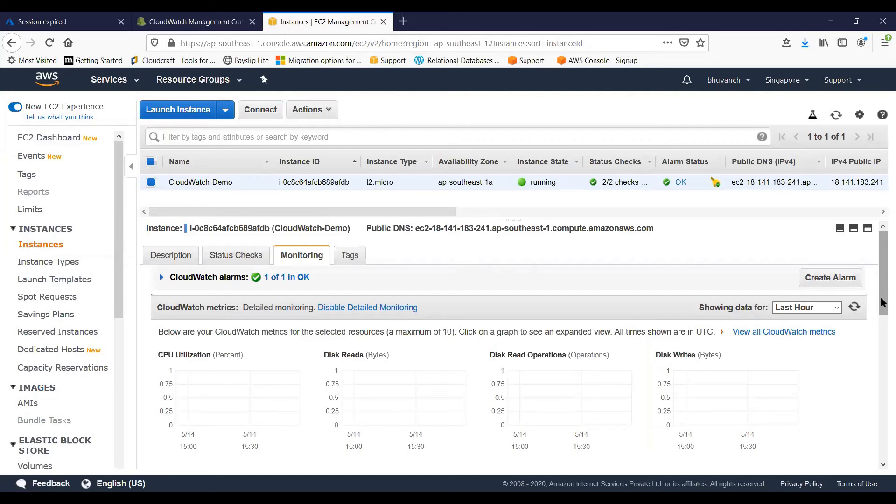
drag(881, 299, 864, 266)
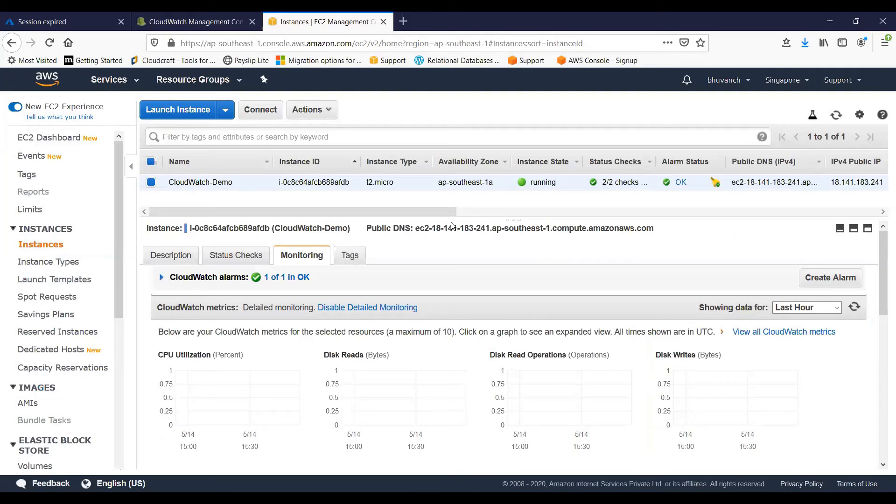
drag(512, 219, 518, 240)
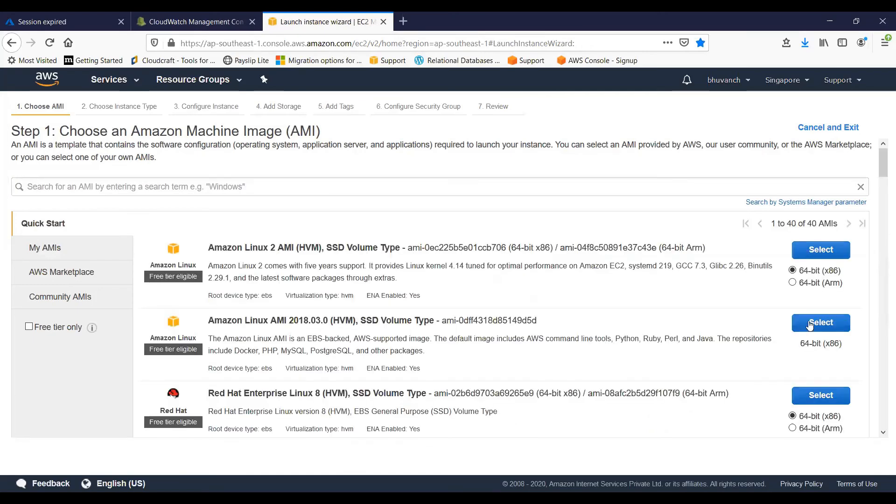
click(809, 323)
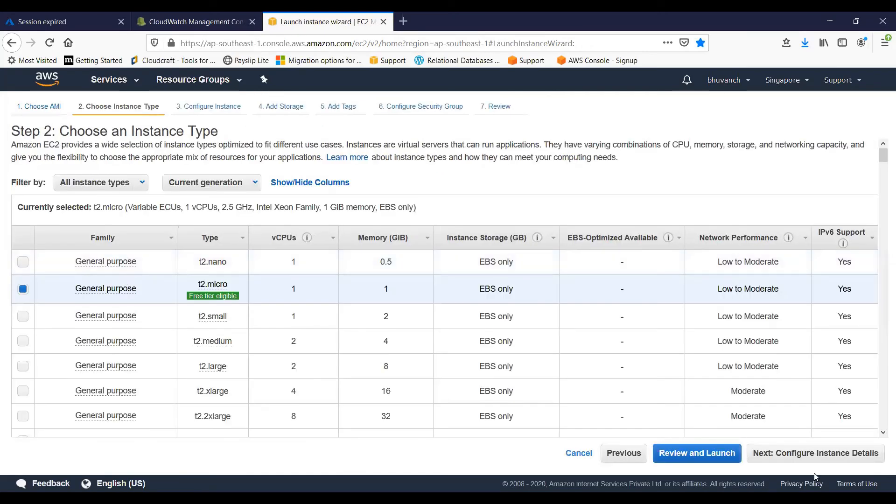
click(812, 455)
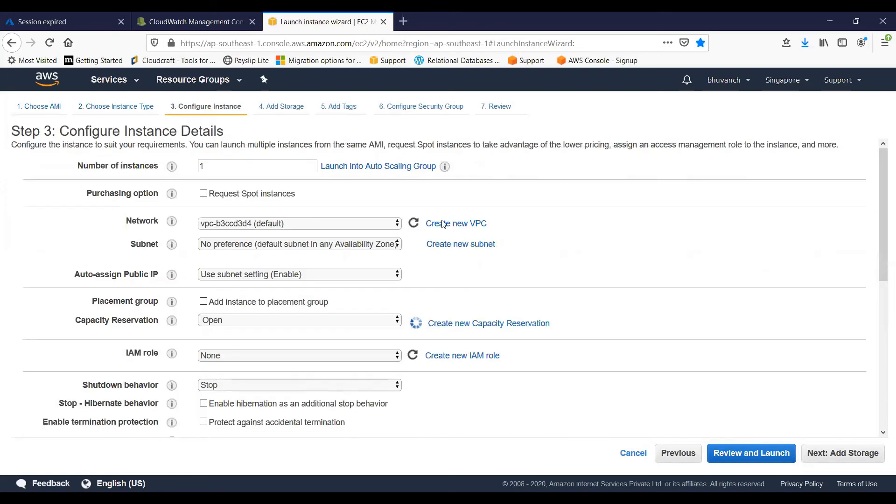
Assign the S3-Full-Access IAM role to the new instance
scroll(503, 321, down, 2)
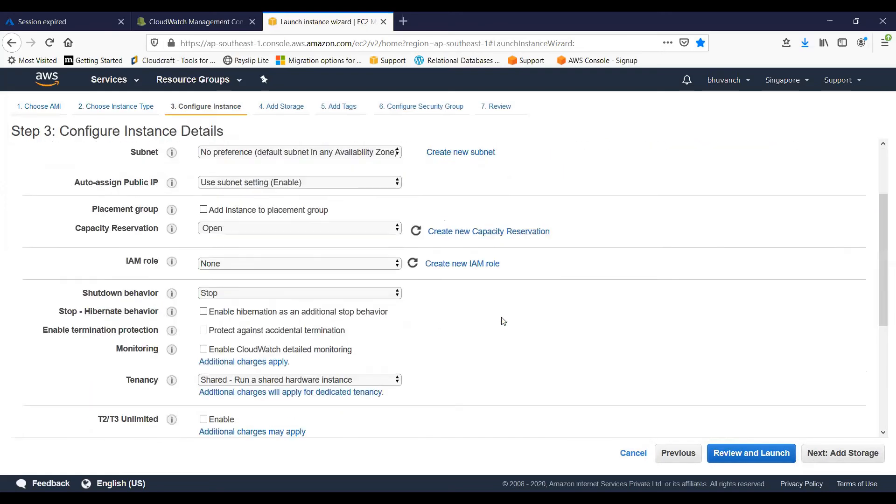
scroll(503, 322, down, 1)
scroll(503, 326, down, 4)
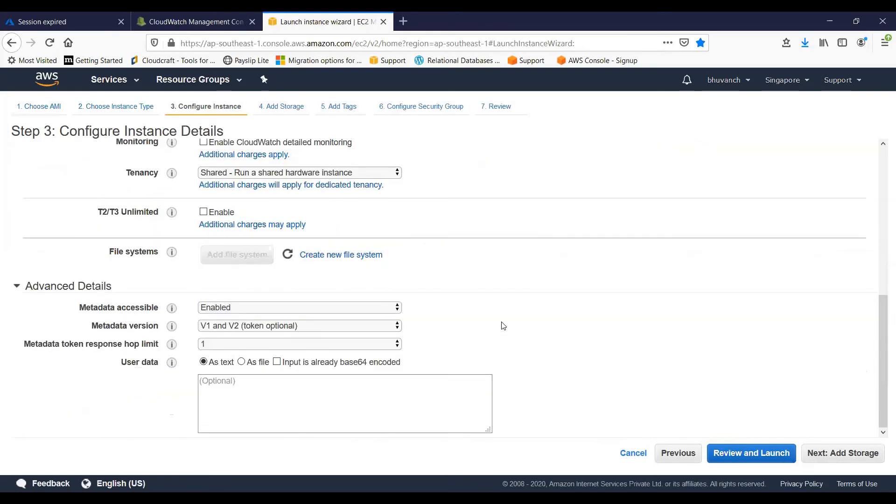
scroll(503, 326, up, 4)
click(267, 227)
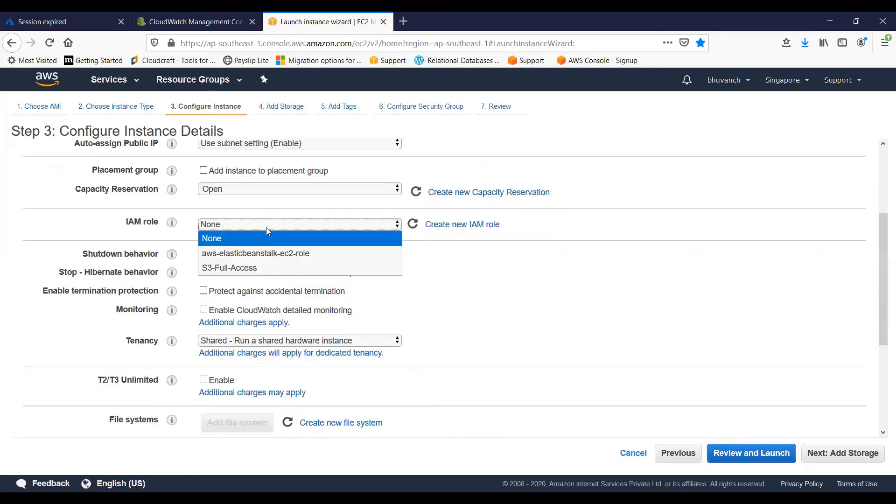
click(258, 267)
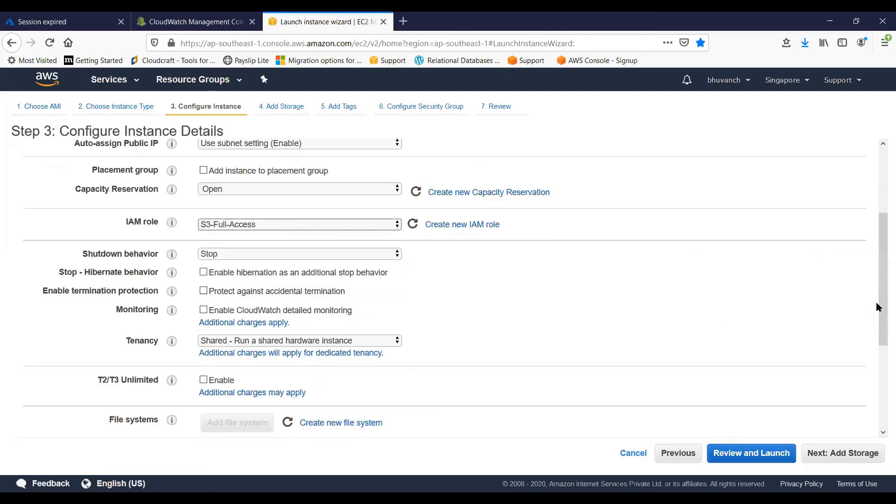
Enter a user data script for the new instance with the lines "#! /bin/bash" and "yum install httpd -y"
drag(877, 307, 881, 404)
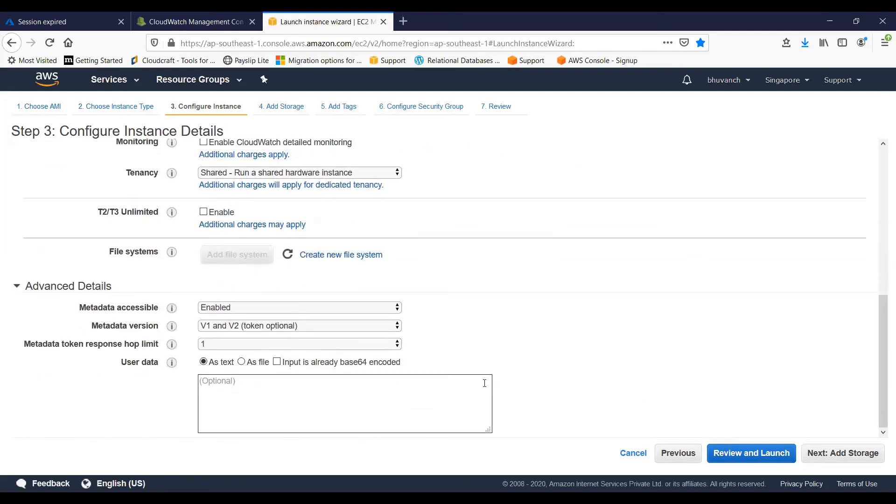
click(464, 382)
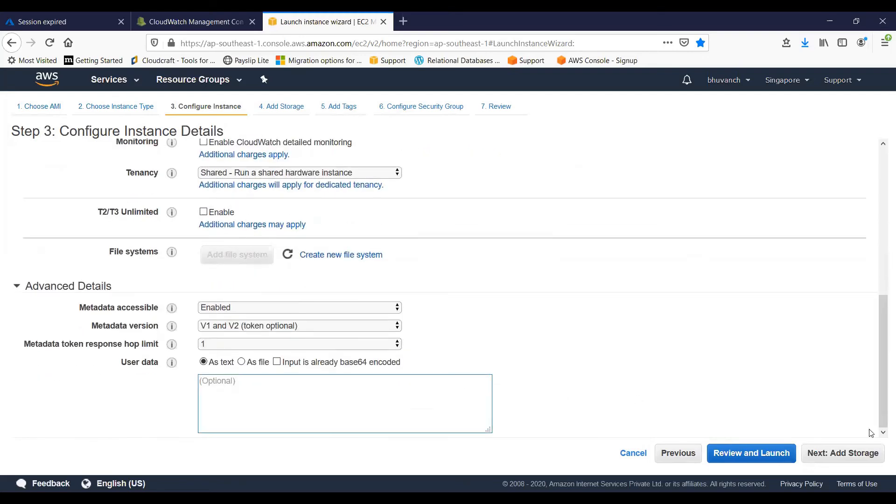
text(#! /bin/bash)
key(Return)
text(yum install )
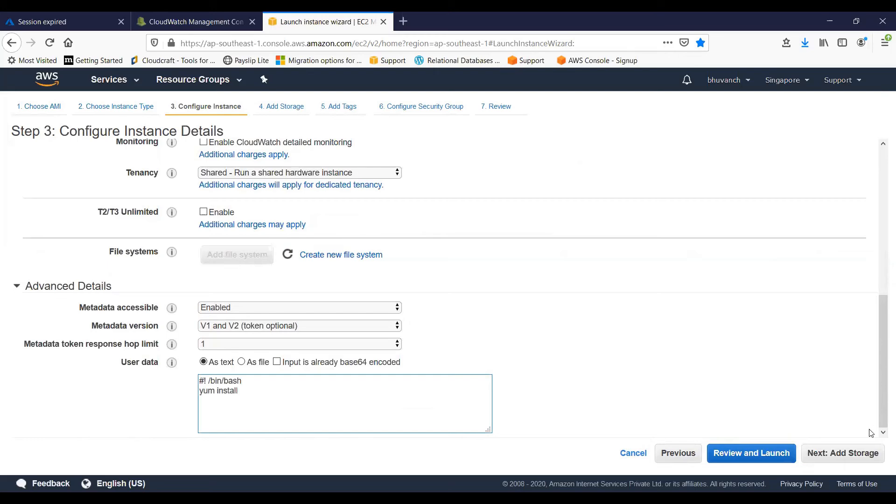
text(httpd -y)
key(Return)
key(alt+Tab)
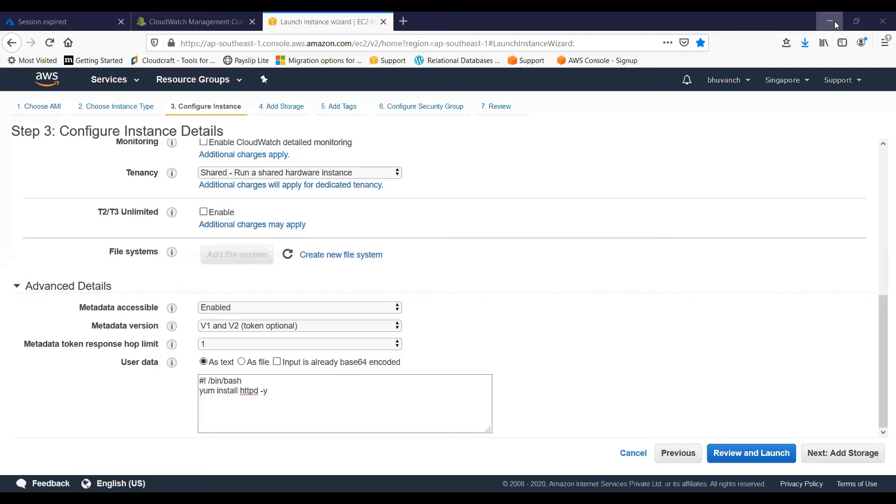
double_click(551, 19)
click(704, 20)
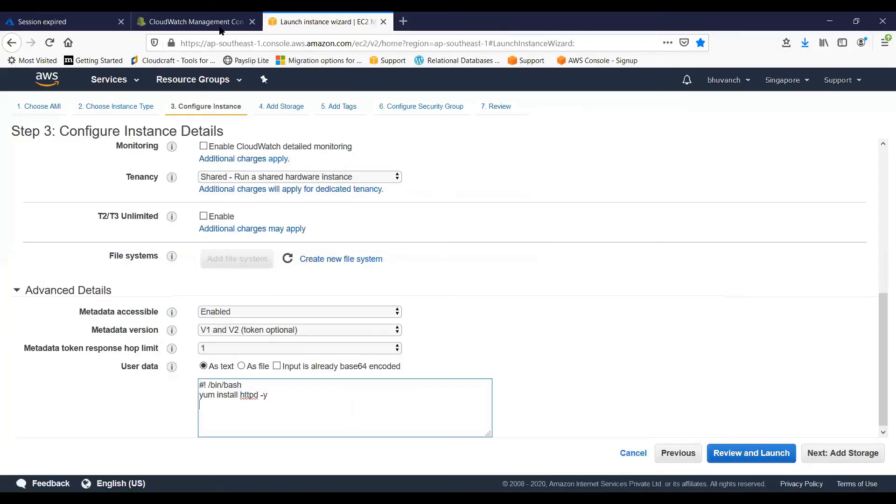
Open the monitoring metrics of the running CloudWatch-Demo instance in EC2
key(ctrl+shift+Tab)
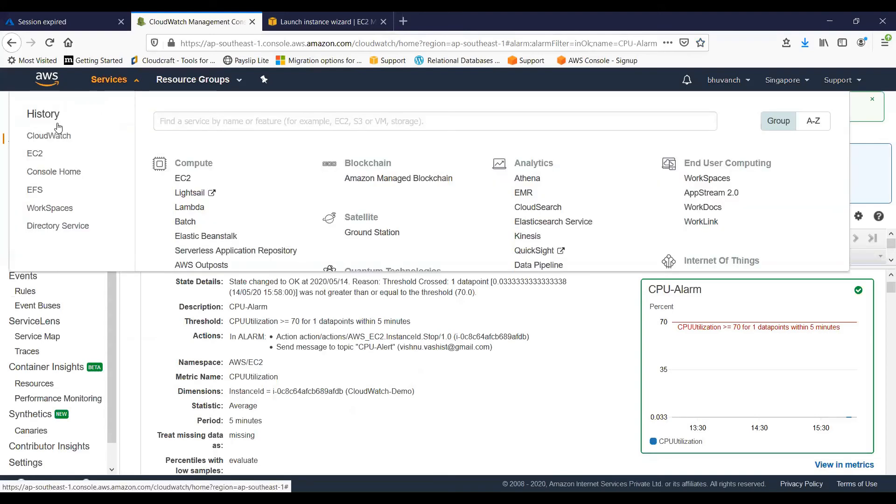
click(38, 157)
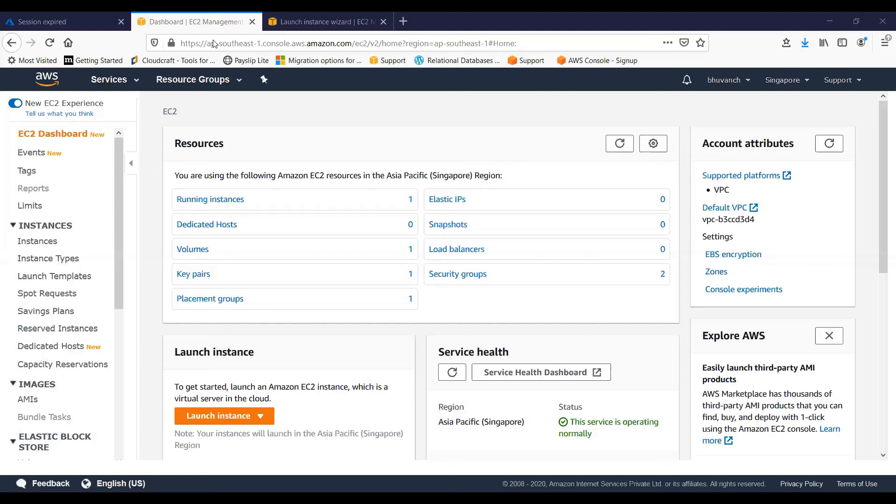
click(227, 210)
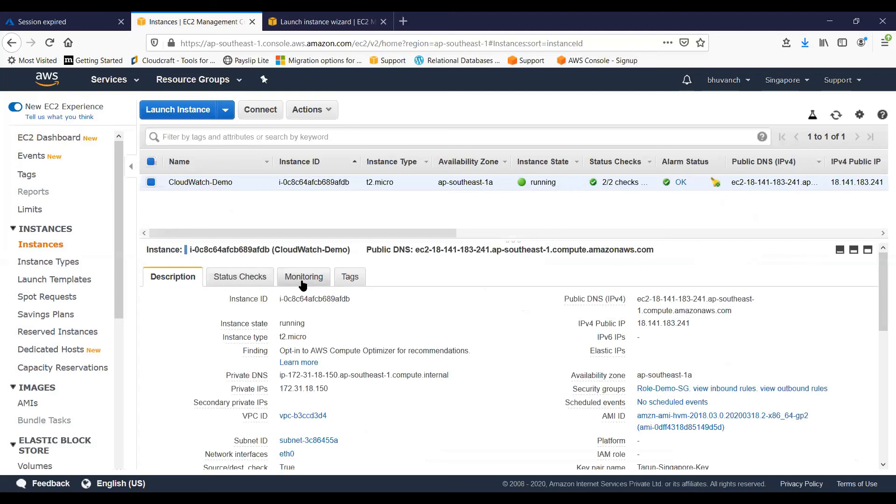
click(303, 279)
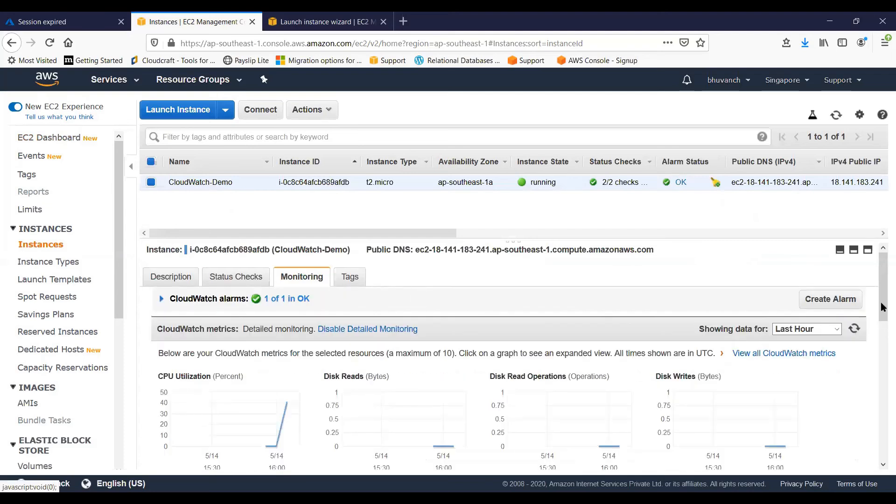
Examine the enlarged CPU Utilization graph of CloudWatch-Demo, refresh it, close it and refresh the instance's metrics
drag(882, 303, 882, 318)
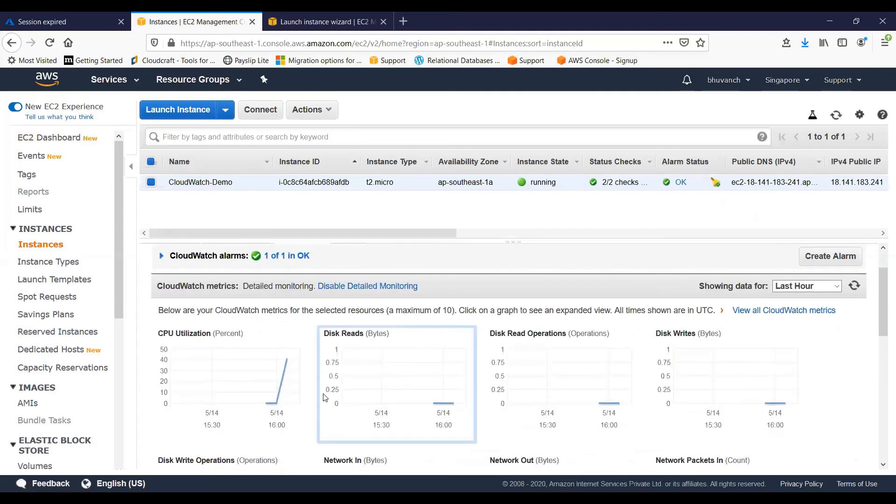
click(283, 361)
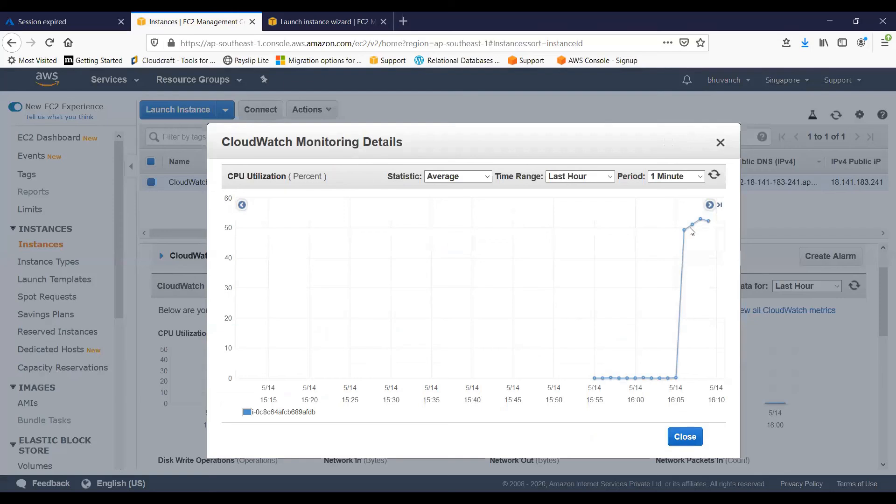
mouse_move(701, 221)
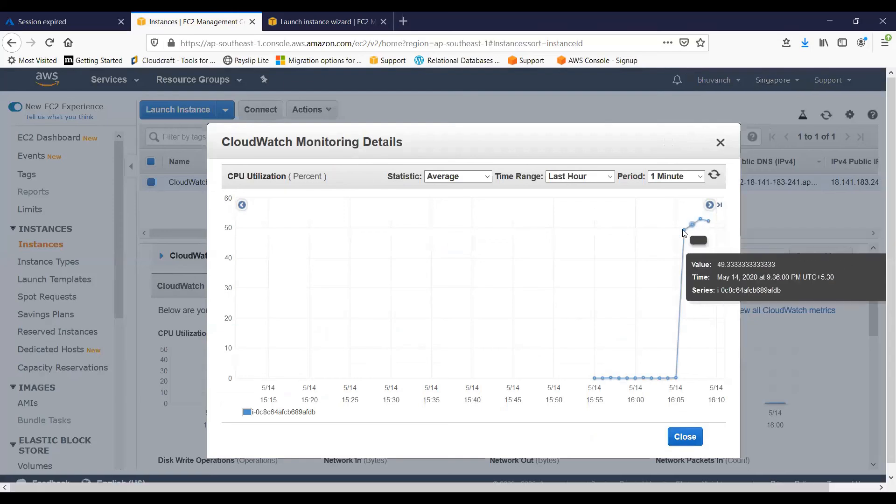
click(716, 180)
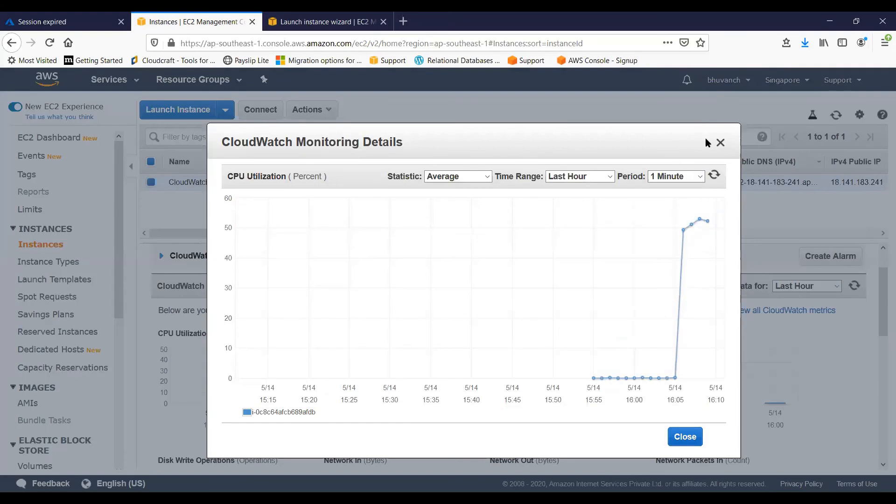
key(Escape)
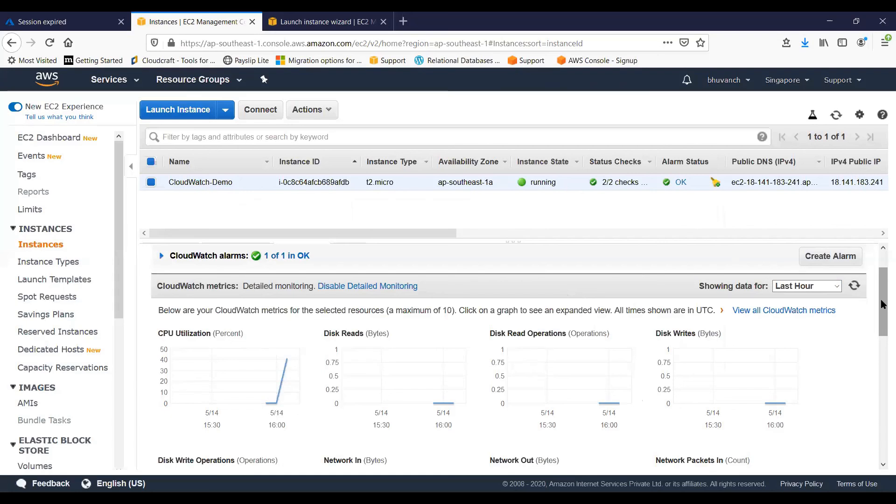
click(854, 285)
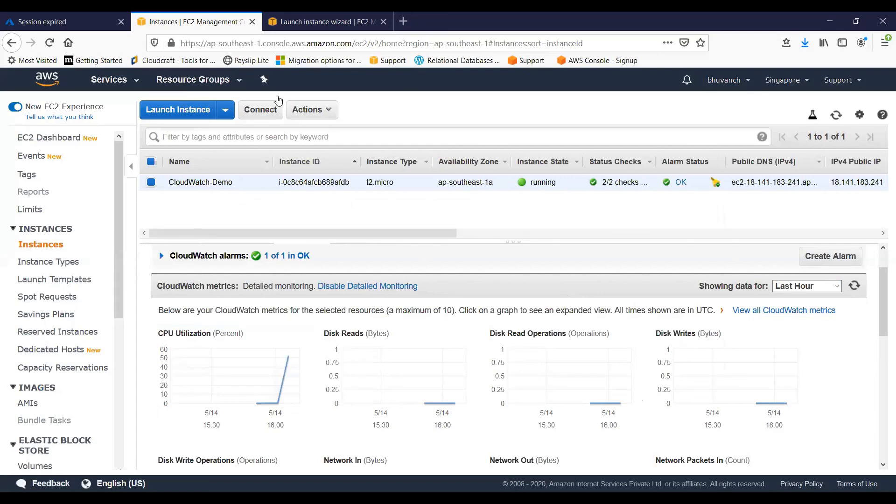
Return to the launch wizard and add the line "cd /var/www/html" to the user data script
click(300, 14)
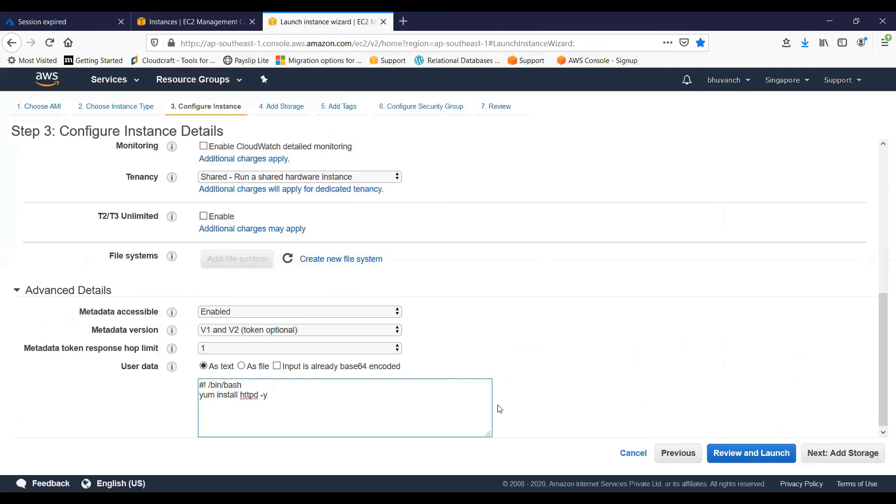
text(cd /var/www/html)
key(Return)
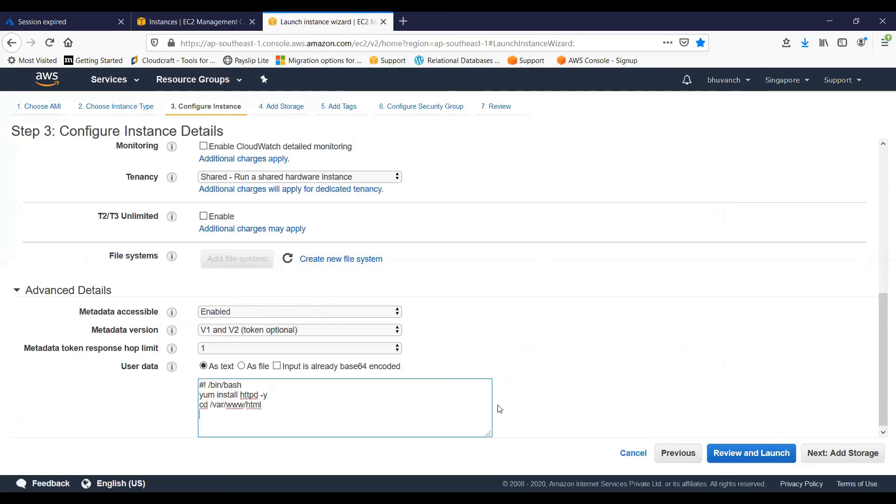
Add the user data line echo "This is a demo webpage" > index.html
text(echo "This is a )
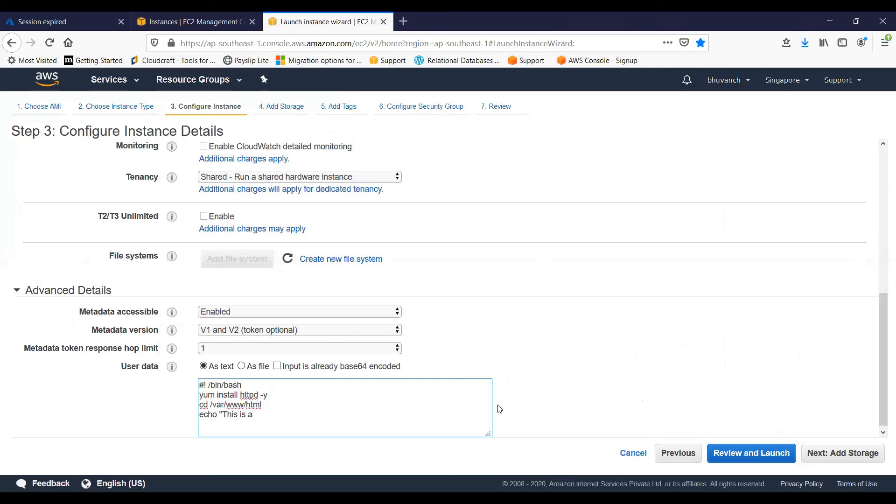
text(demo webpage" > in)
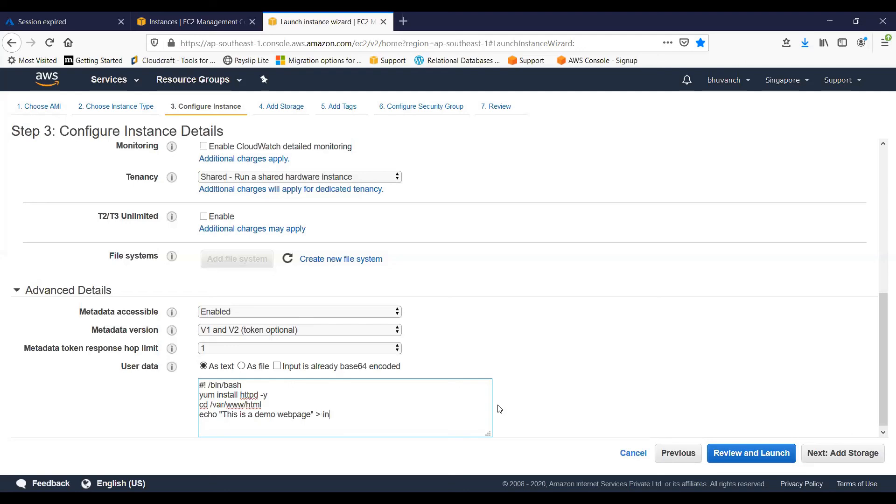
text(dex.html)
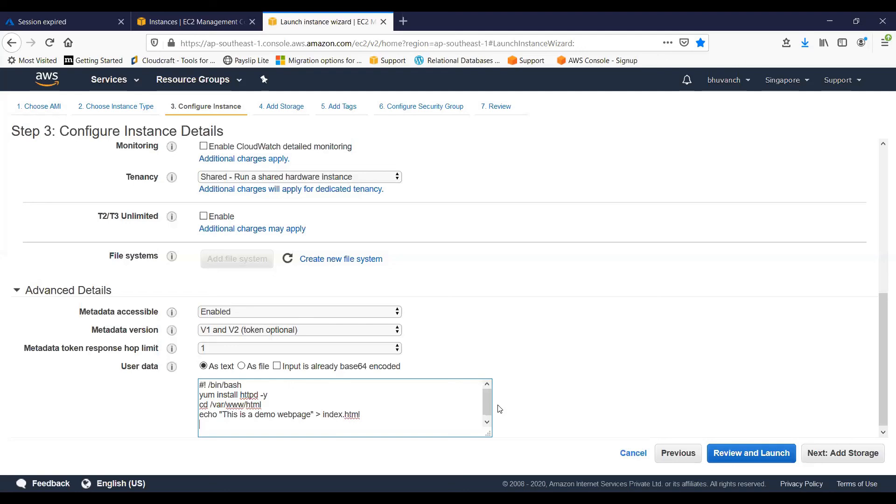
Add the user data lines "service httpd start" and "chkconfig httpd on"
text(service httpd start)
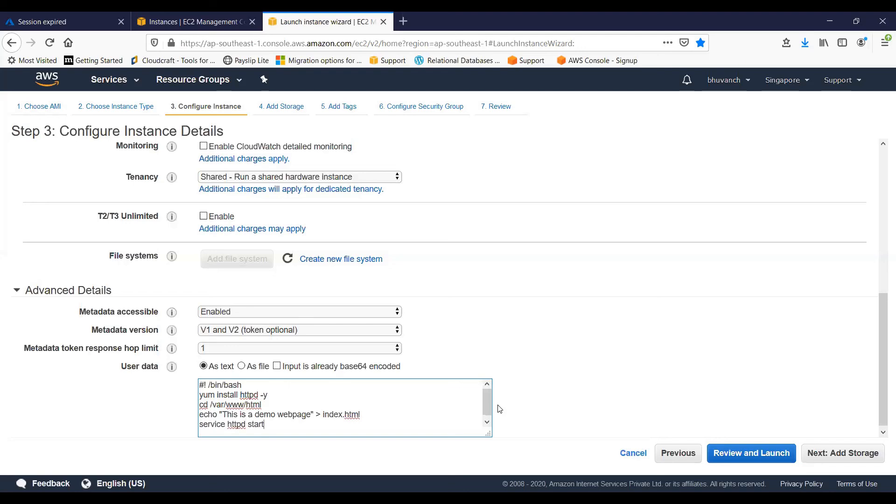
key(Return)
text(chk)
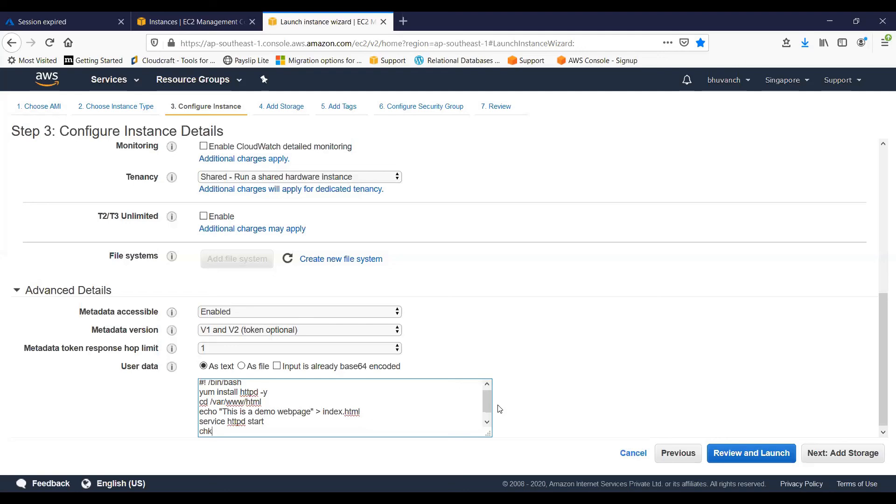
text(config httpd on)
key(Return)
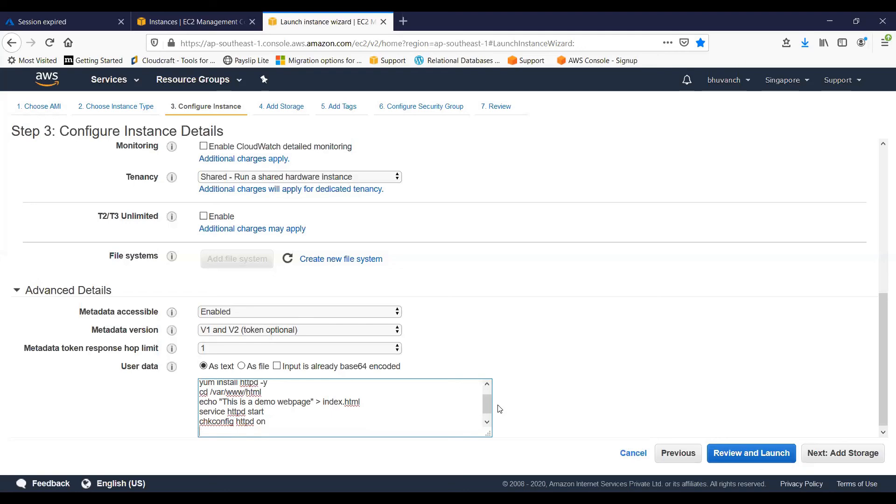
Add a user data line creating an S3 bucket with "aws s3 mb s3://" followed by the account's user name and "3322bucket"
text(aws s3 mb s3://bhu)
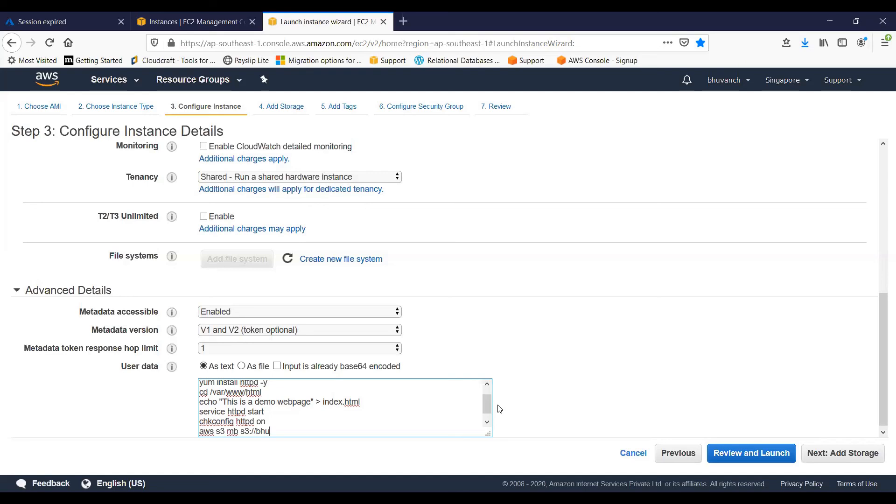
text(vanch3322bucket)
key(Return)
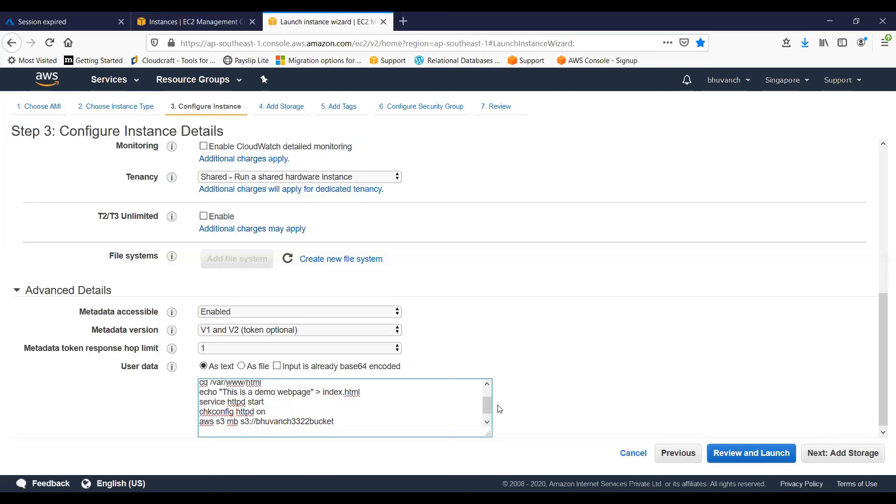
Add the user data line "aws s3 cp index.html" with the s3:// path of the new bucket copied from the line above as destination
text(aws s3 cp)
text(index.html)
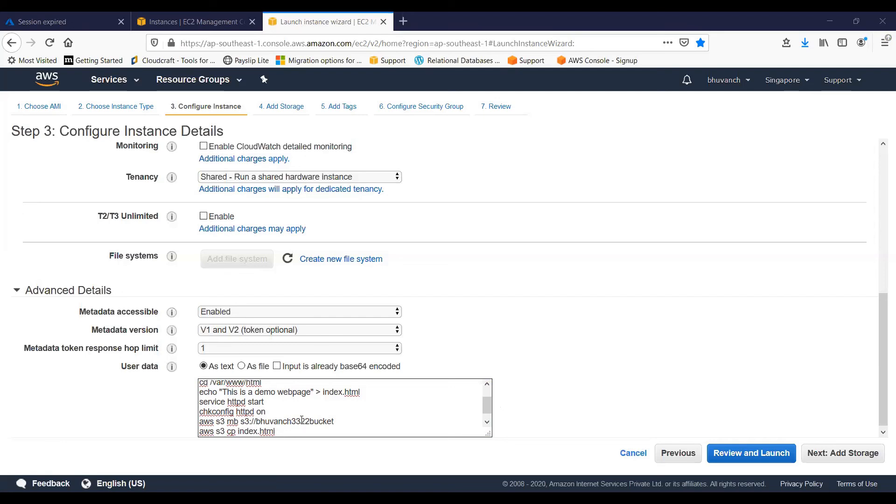
key(alt+Tab)
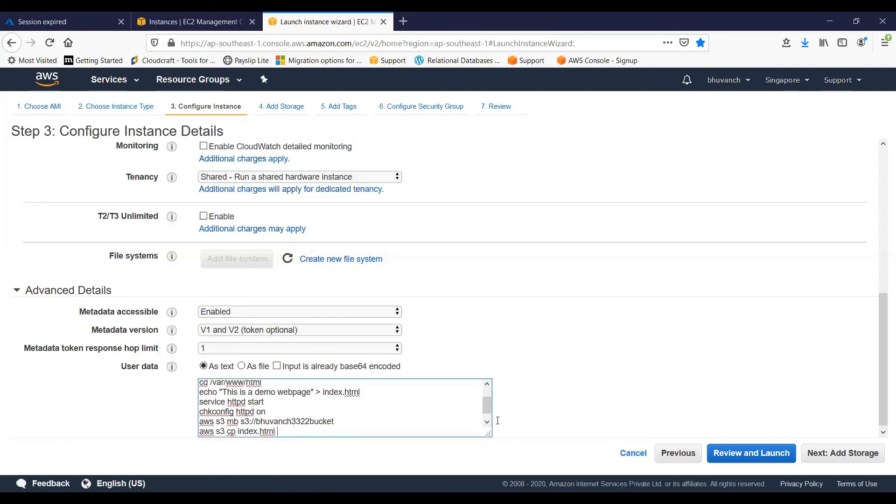
drag(241, 421, 336, 422)
key(ctrl+c)
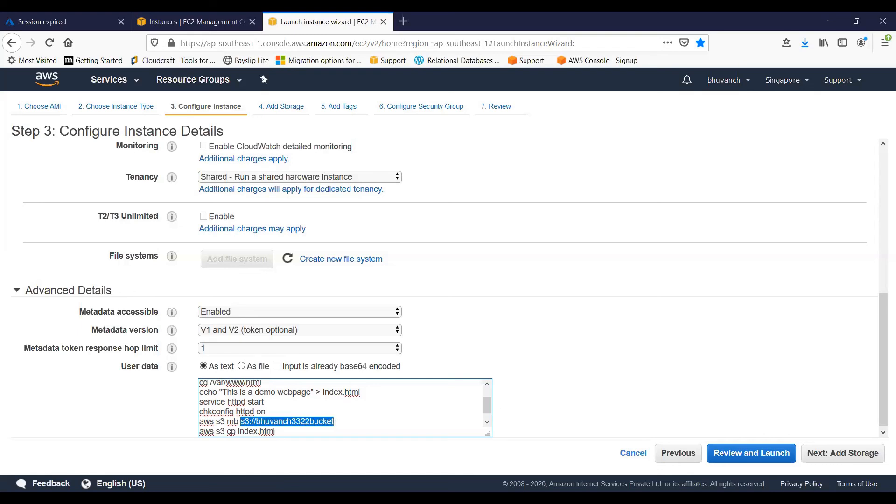
click(336, 422)
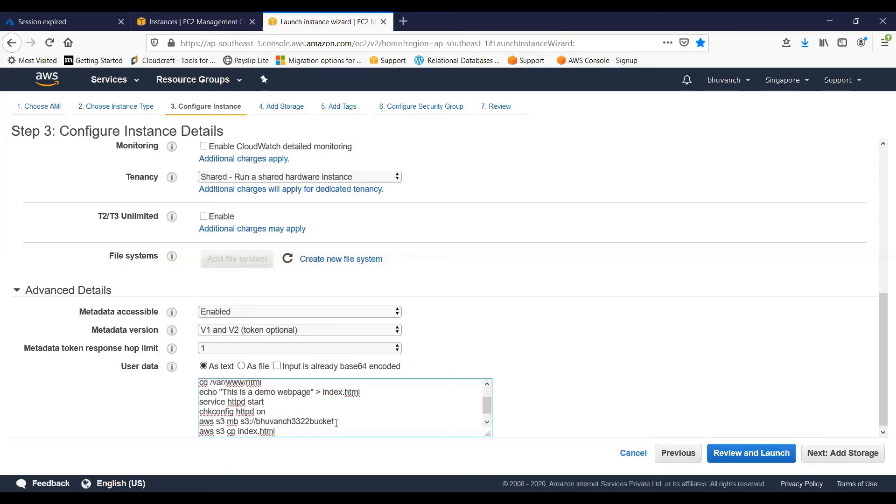
key(ctrl+v)
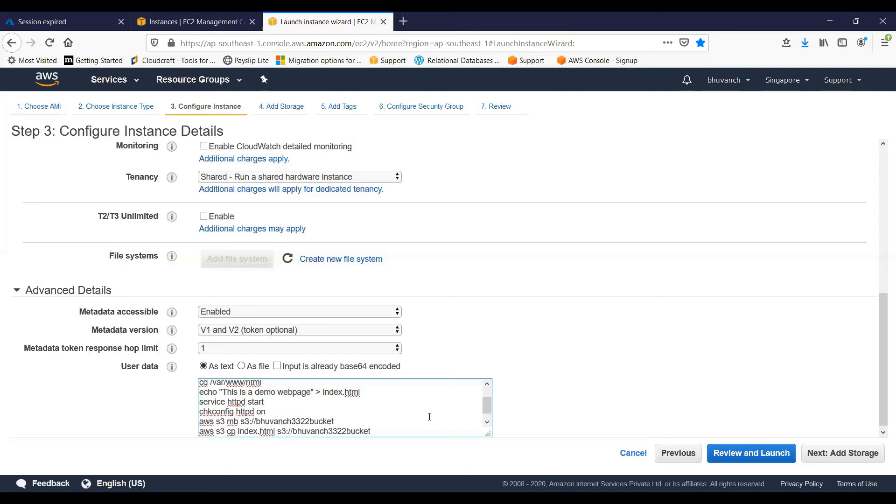
scroll(485, 408, down, 1)
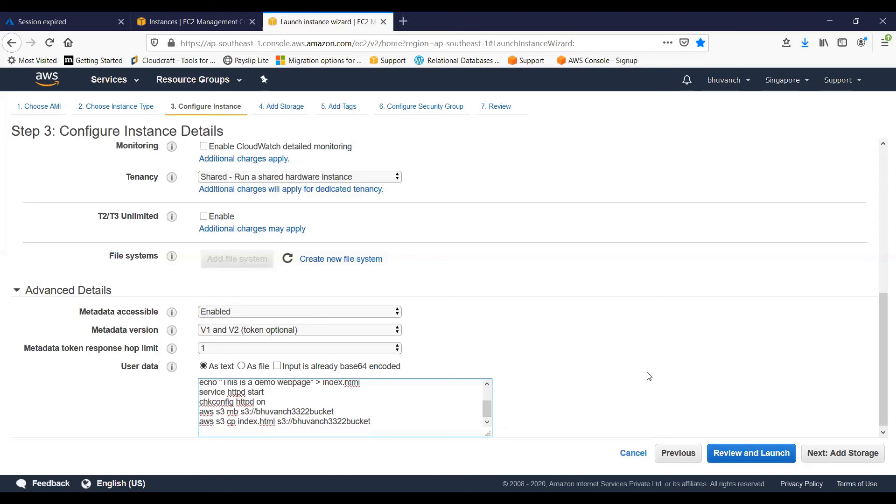
Keep the default storage and tag the new instance with key Name and value Metadata-EC2
click(846, 462)
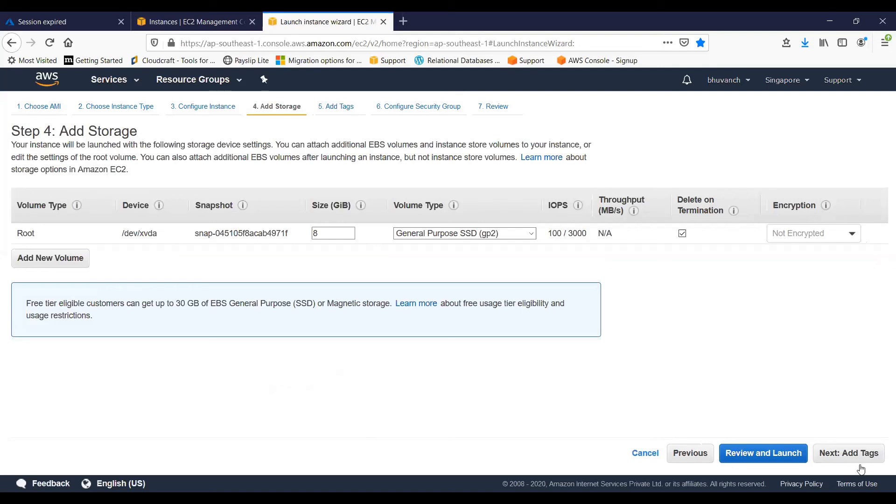
click(860, 462)
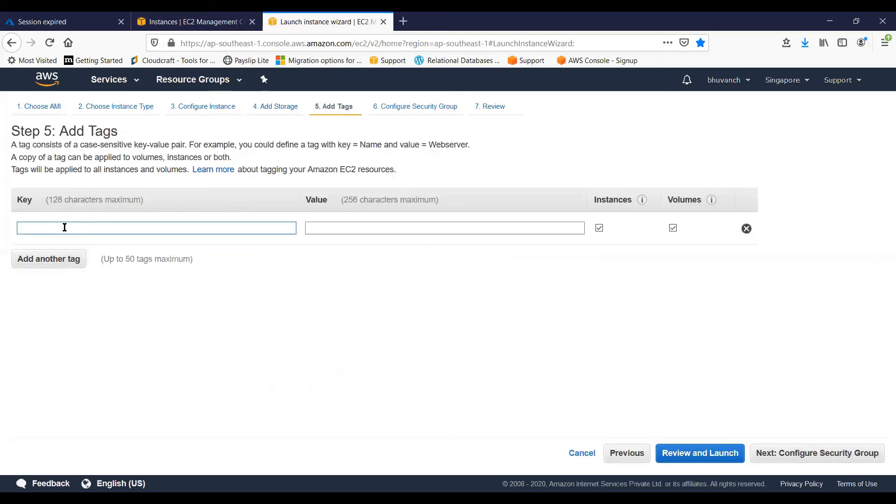
text(Name)
key(Tab)
text(M)
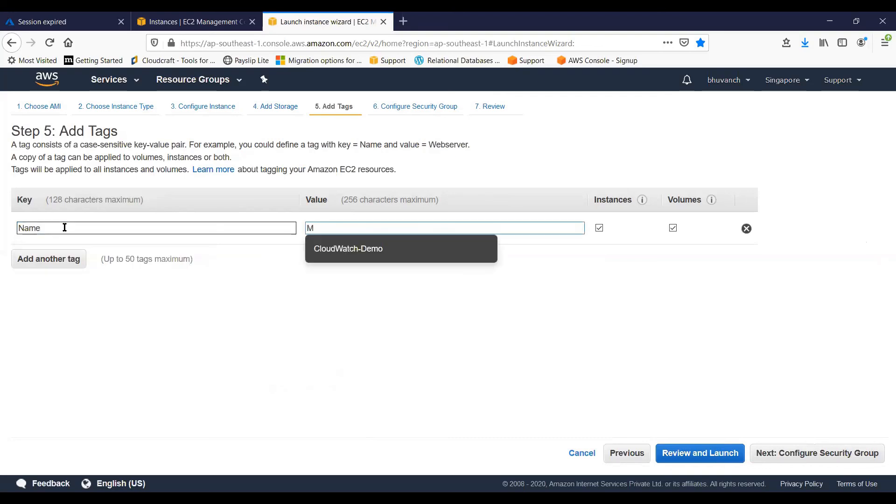
text(etad)
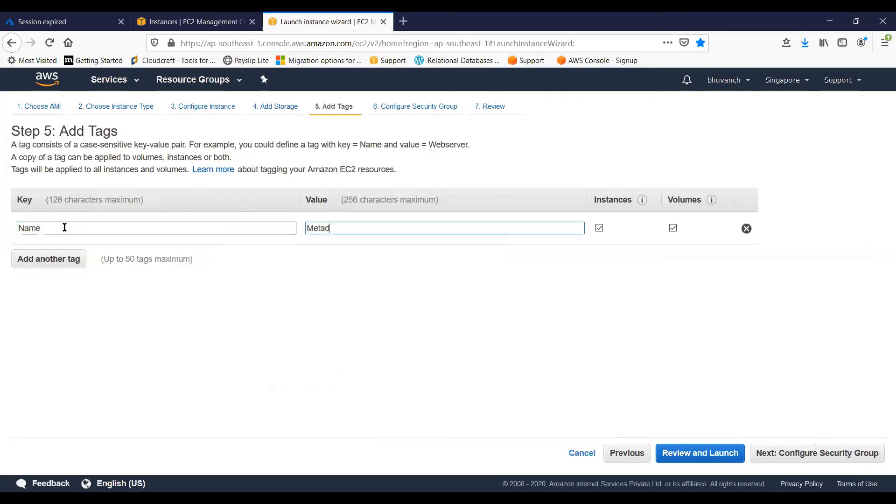
text(ata-EC2)
Refresh the CloudWatch metrics of the CloudWatch-Demo instance to check its CPU utilization, and return to the launch wizard
click(173, 22)
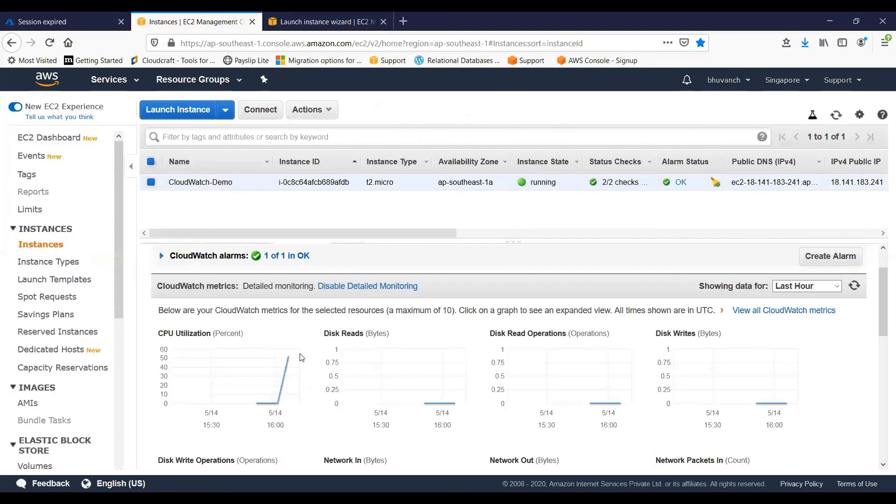
click(855, 287)
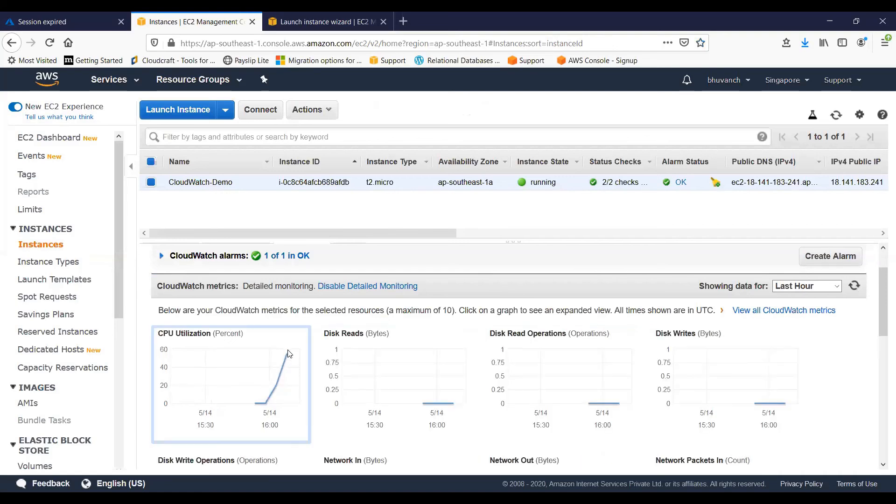
click(327, 21)
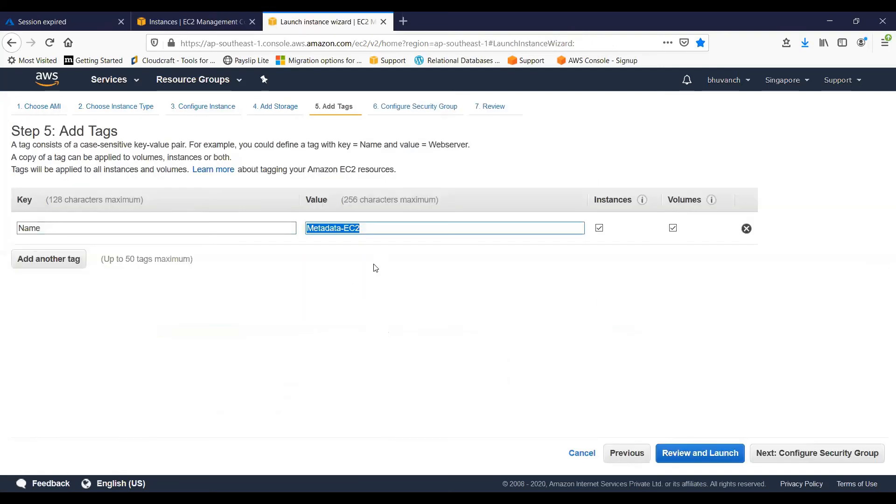
Assign the existing security group Role-Demo-SG to the new instance and proceed to the launch review
click(784, 459)
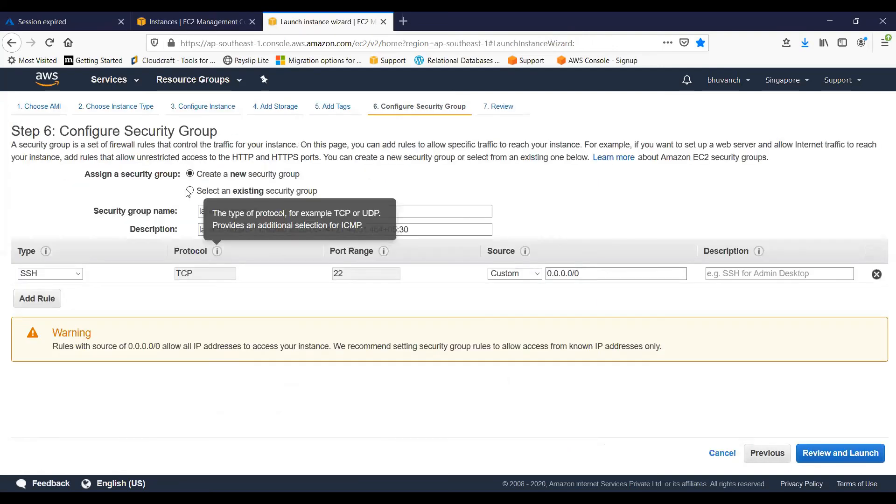
click(190, 191)
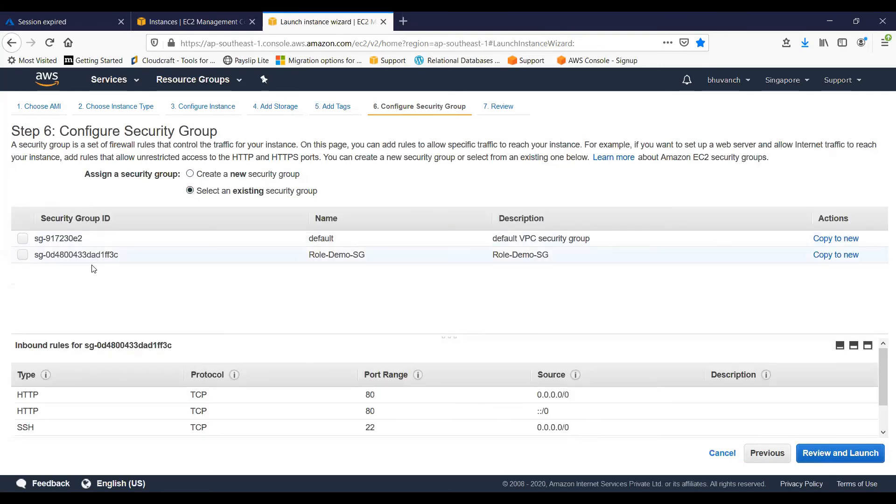
click(103, 256)
click(841, 457)
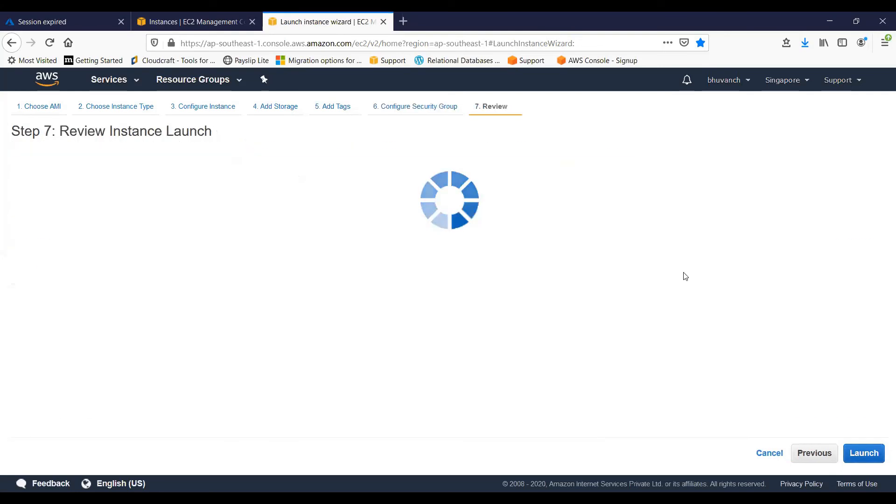
Launch the new instance with the preselected existing key pair, acknowledging access to its private key file
drag(882, 262, 882, 403)
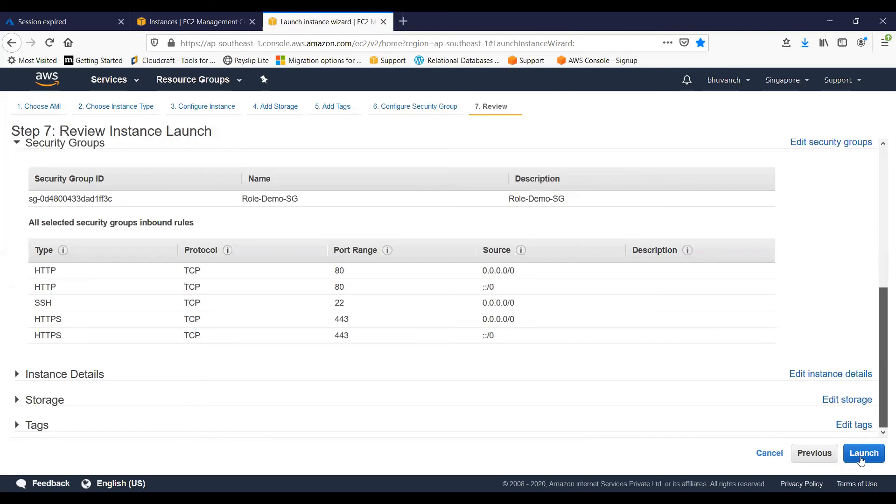
click(864, 453)
click(279, 338)
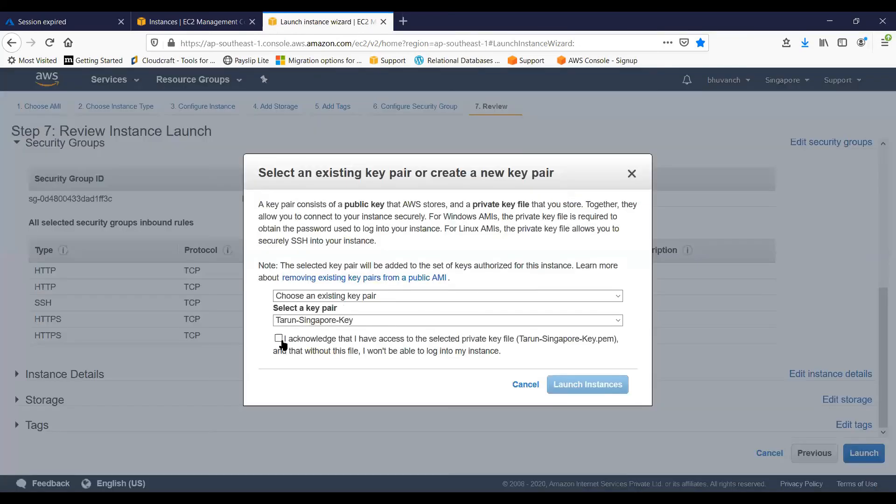
click(579, 385)
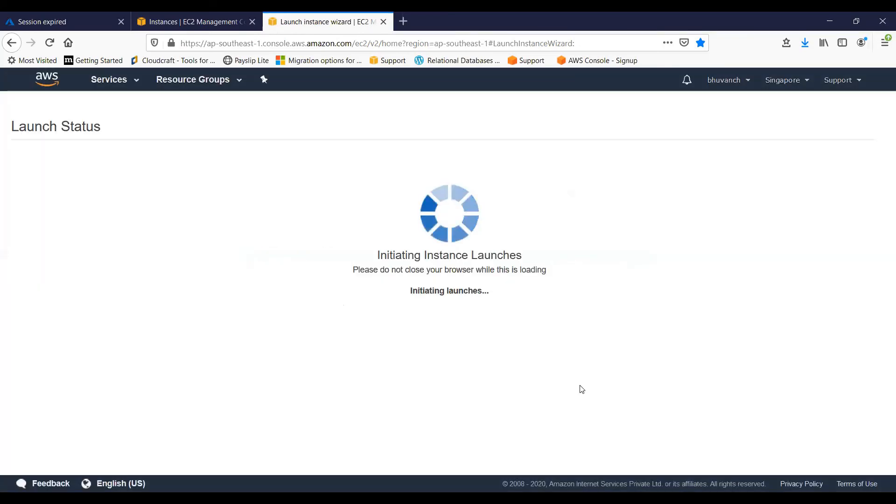